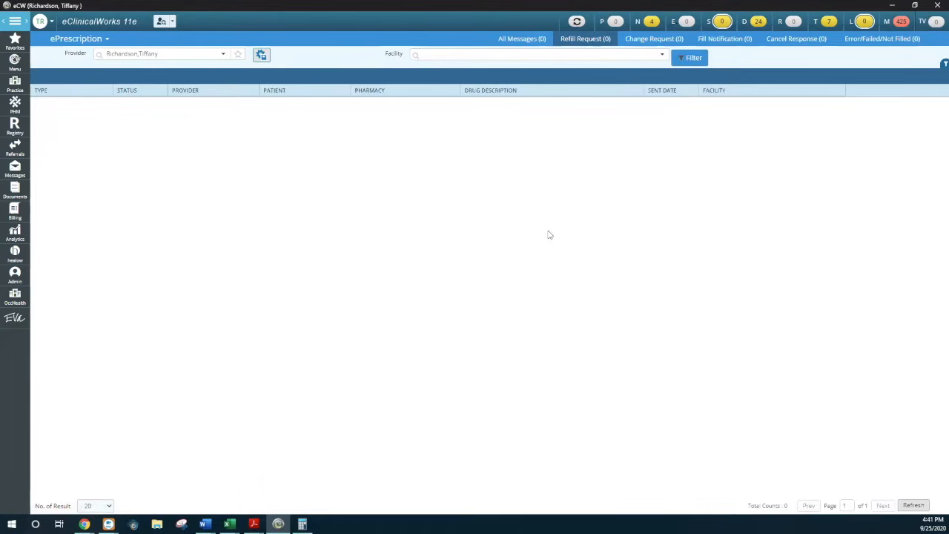
Check the Change Request and Cancel Response lists in ePrescription
{"action": "left_click", "coordinate": [646, 41]}
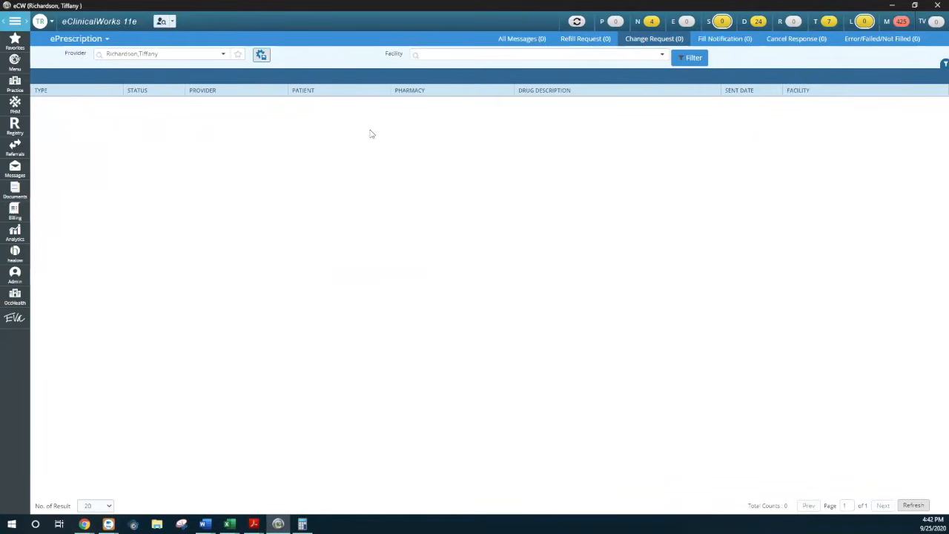
{"action": "left_click", "coordinate": [817, 40]}
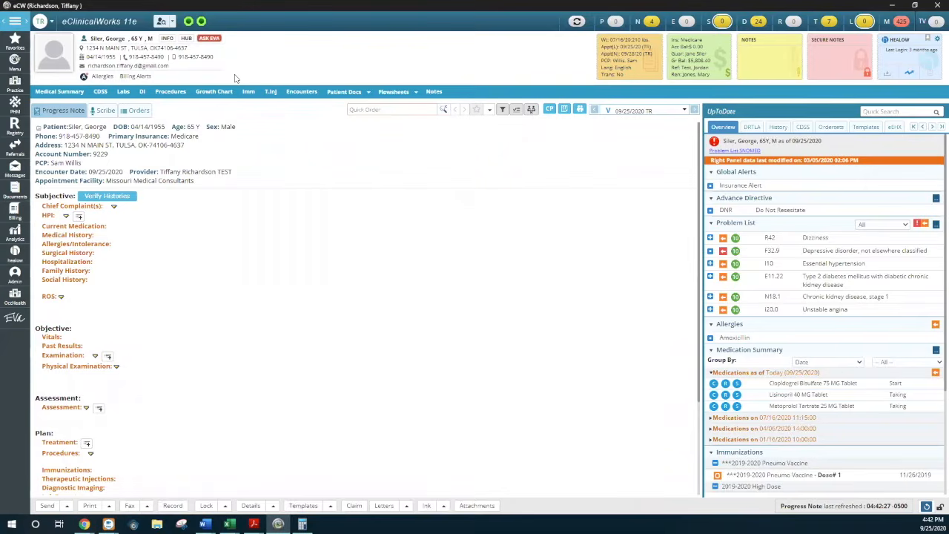
Check the patient's ePrescription logs through the Patient Hub and return to the progress note
{"action": "left_click", "coordinate": [187, 38]}
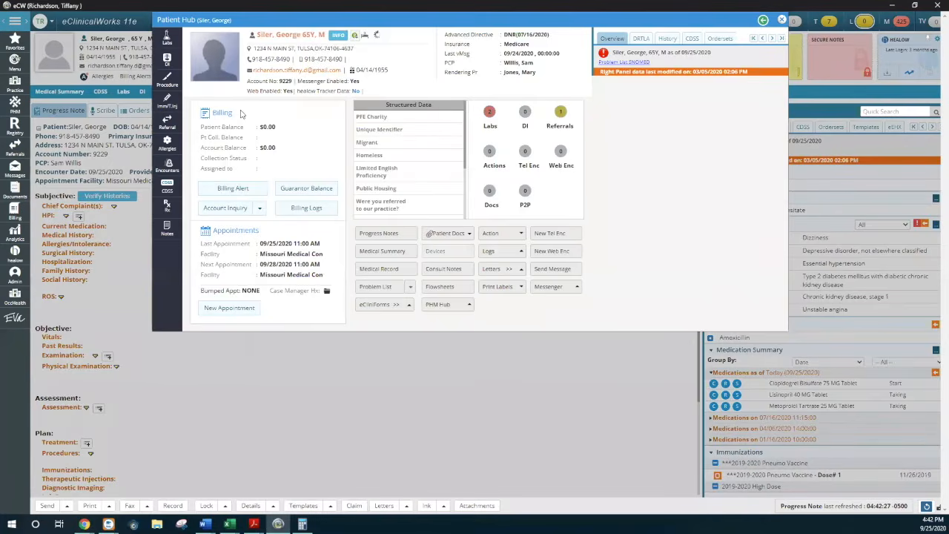
{"action": "left_click", "coordinate": [522, 253]}
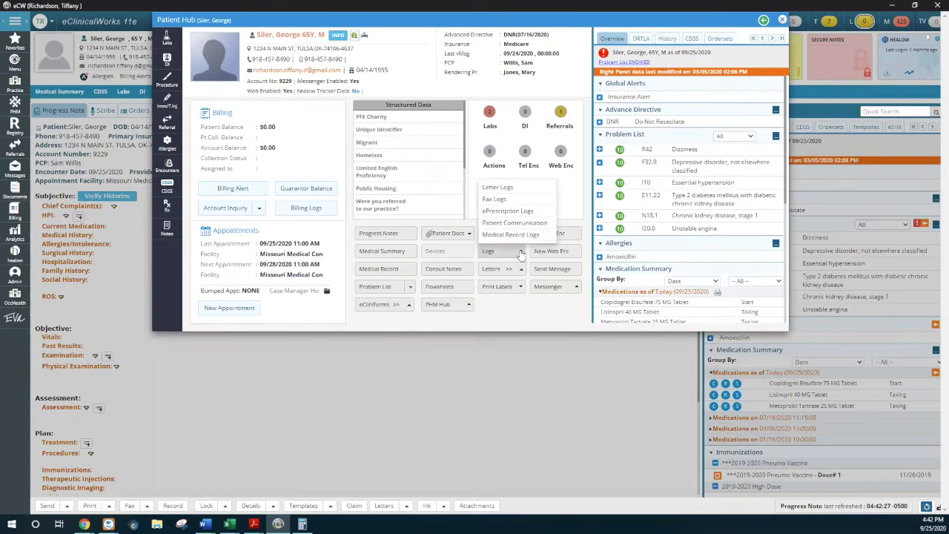
{"action": "left_click", "coordinate": [519, 211]}
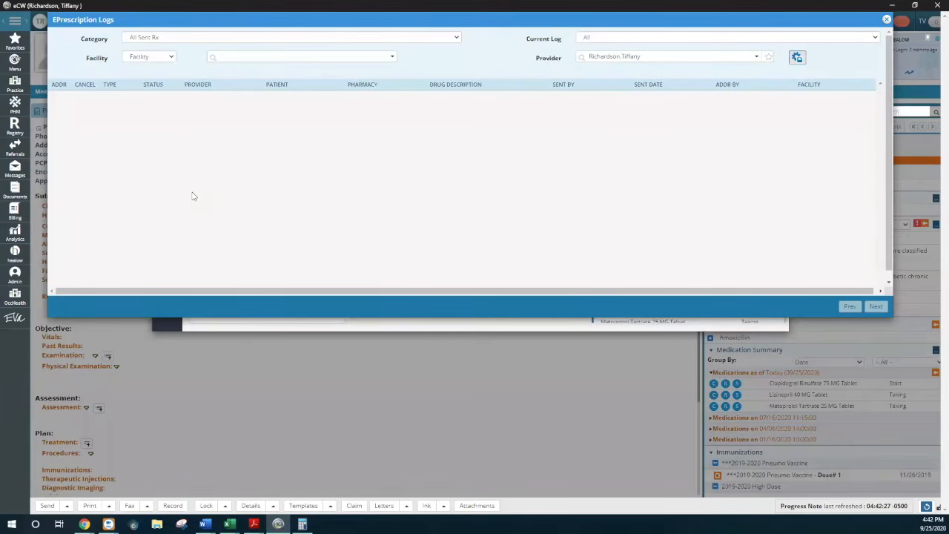
{"action": "left_click", "coordinate": [83, 100]}
{"action": "left_click", "coordinate": [888, 21]}
{"action": "left_click", "coordinate": [781, 24]}
{"action": "left_click", "coordinate": [782, 26]}
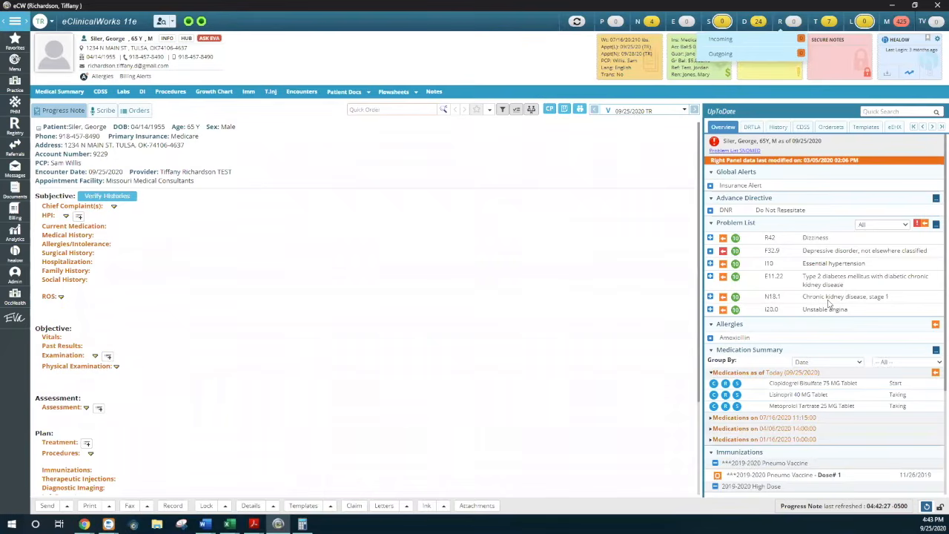
Add Metoprolol Tartrate 25 MG Tablet to the visit's treatment as a refill and change its status to Stop
{"action": "left_click", "coordinate": [726, 408]}
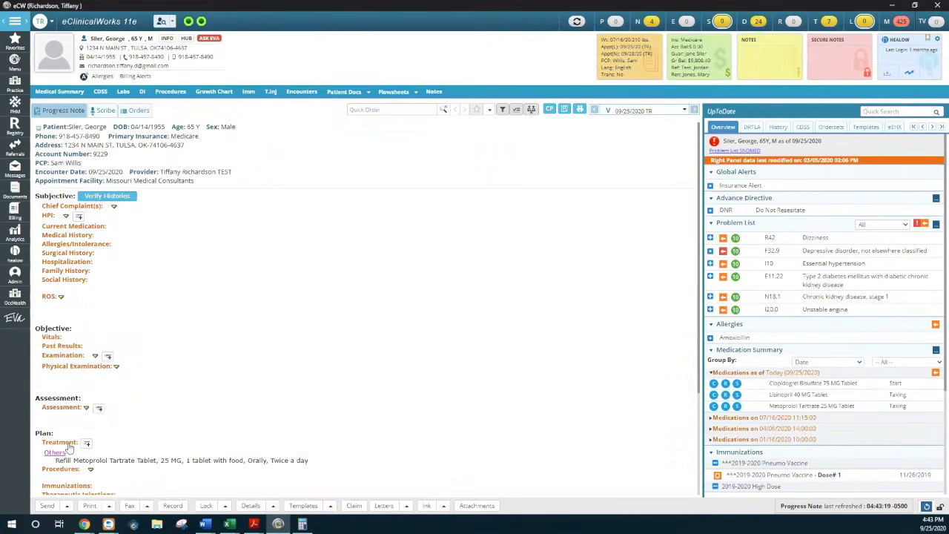
{"action": "left_click", "coordinate": [69, 444]}
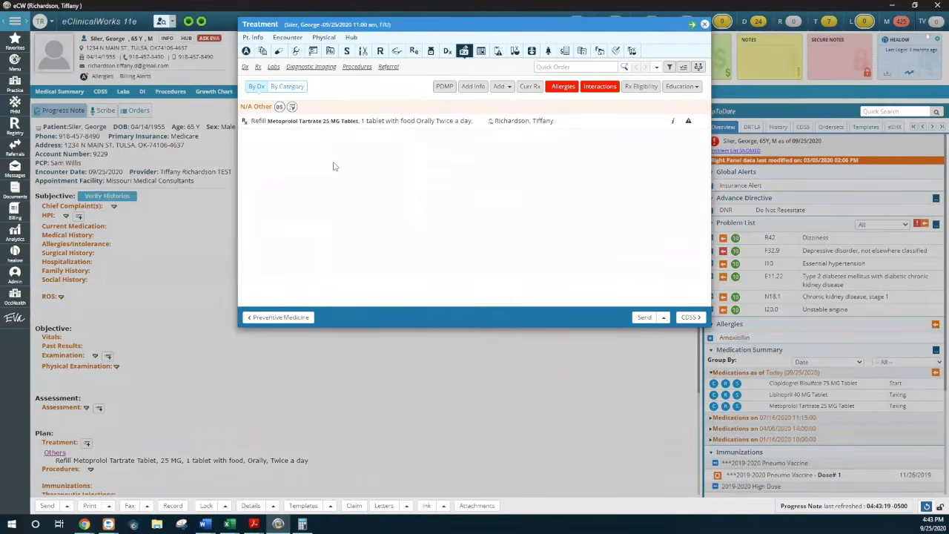
{"action": "left_click", "coordinate": [256, 123]}
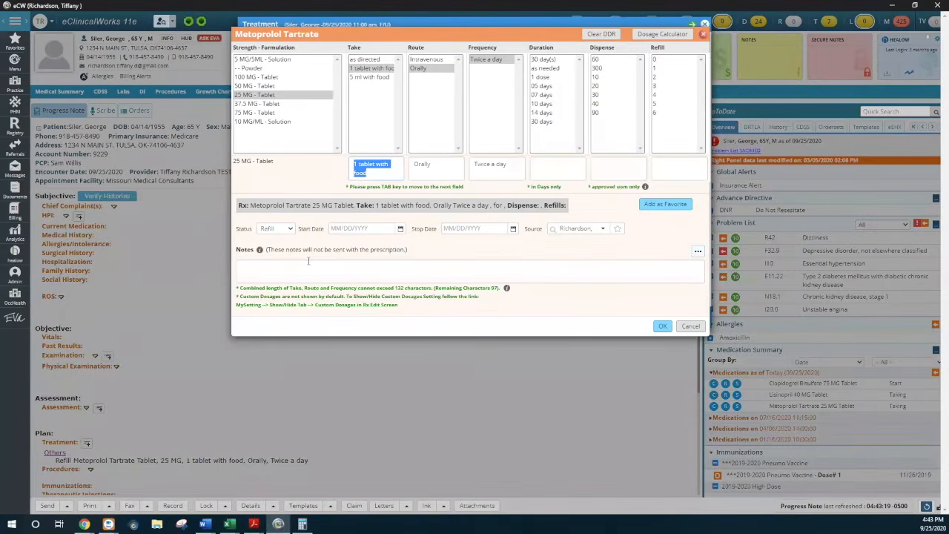
{"action": "left_click", "coordinate": [283, 232]}
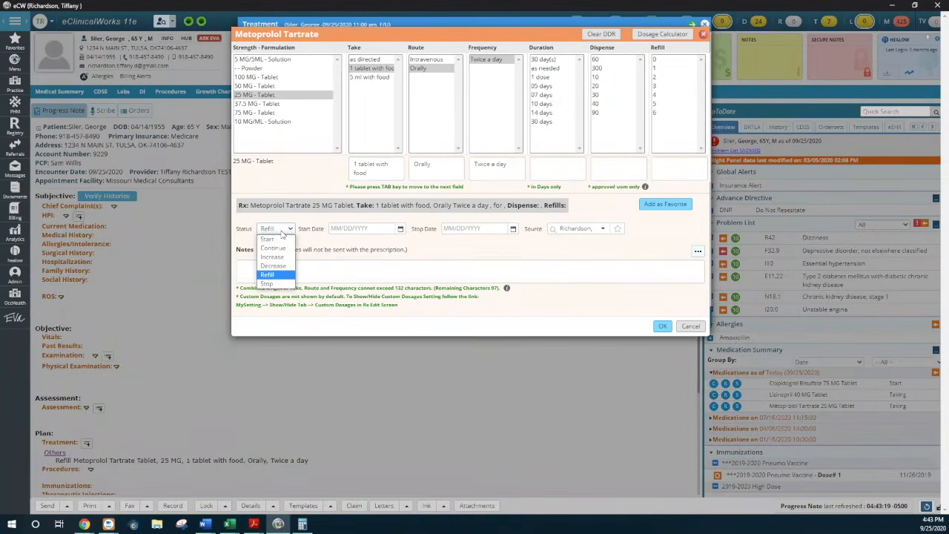
{"action": "left_click", "coordinate": [273, 283]}
{"action": "left_click", "coordinate": [663, 327]}
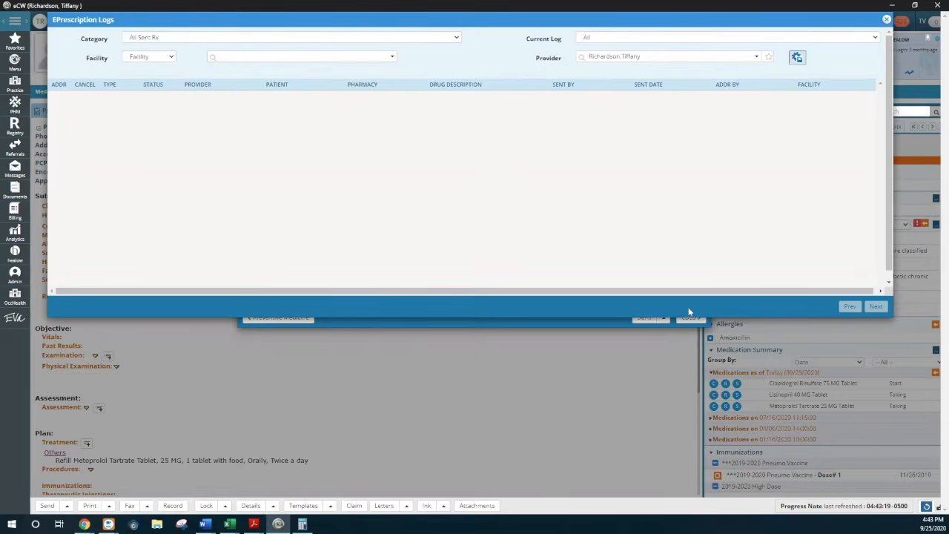
{"action": "left_click", "coordinate": [887, 19]}
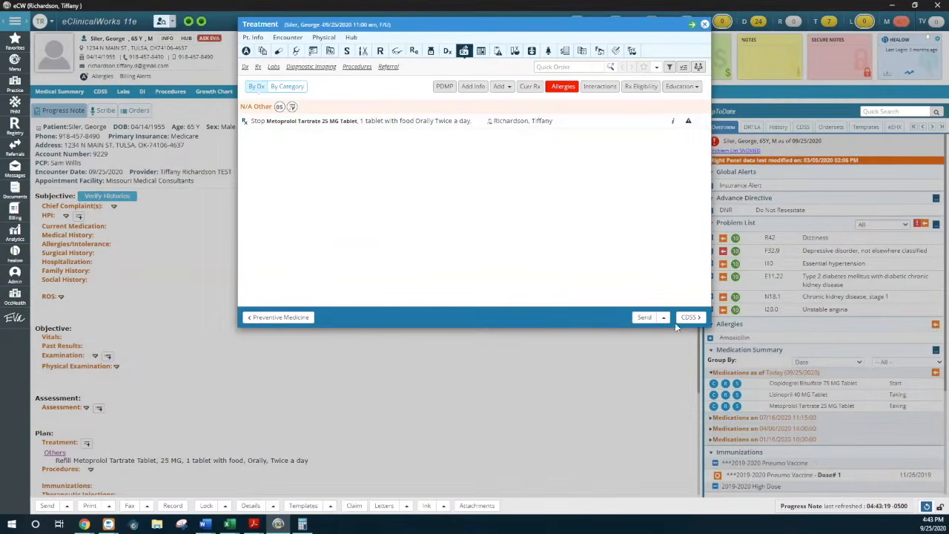
{"action": "left_click", "coordinate": [704, 24]}
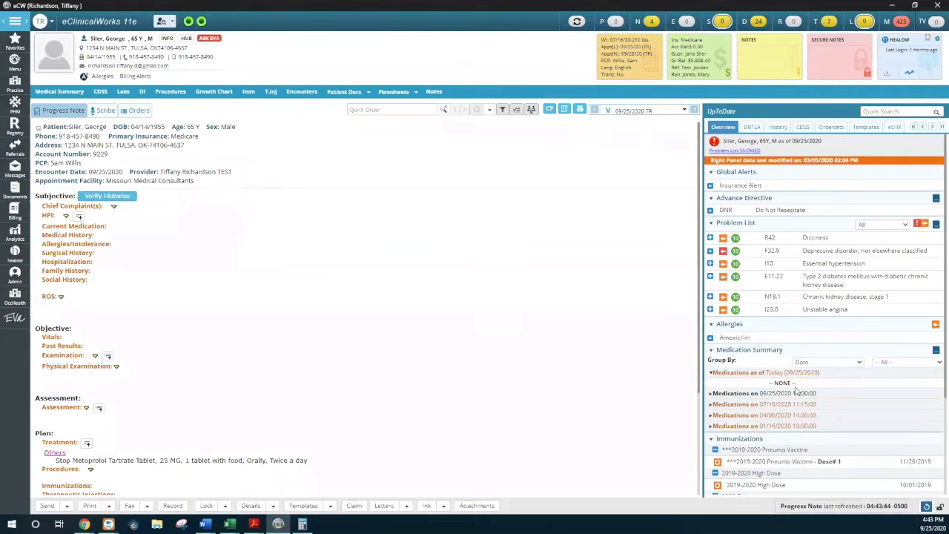
Stop Lisinopril 40 MG Tablet from the 07/16/2020 entries of the Medication Summary and agree to send out its cancellation
{"action": "left_click", "coordinate": [831, 363]}
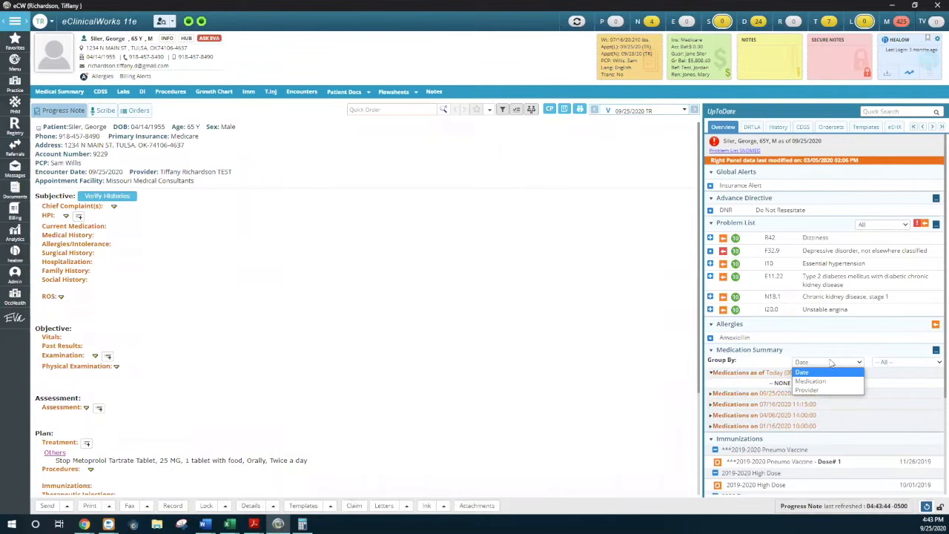
{"action": "left_click", "coordinate": [831, 363]}
{"action": "left_click", "coordinate": [710, 394]}
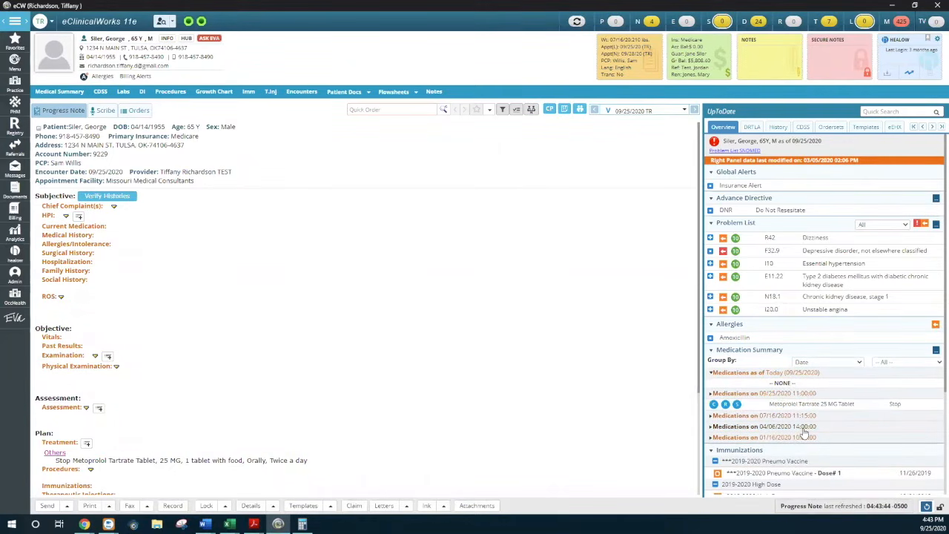
{"action": "left_click", "coordinate": [710, 415]}
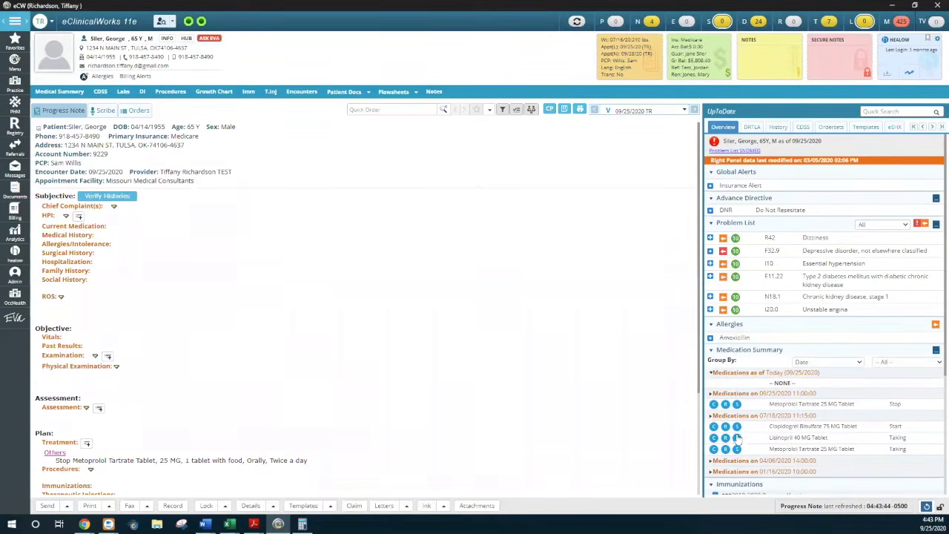
{"action": "left_click", "coordinate": [737, 438]}
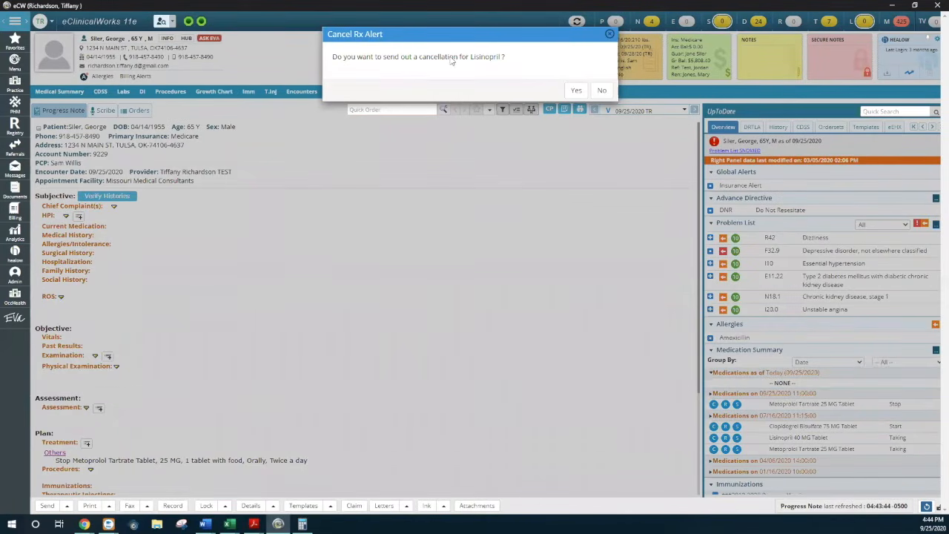
{"action": "left_click", "coordinate": [576, 90]}
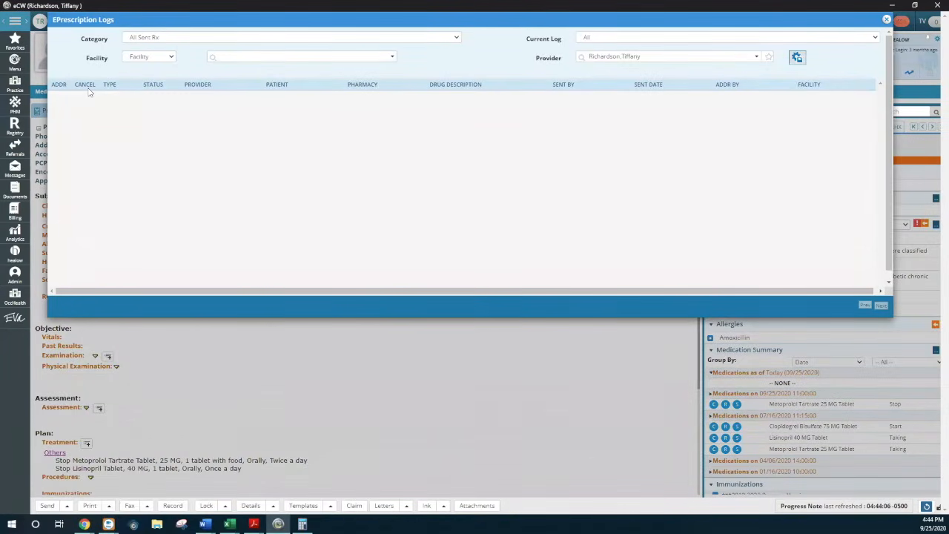
{"action": "left_click", "coordinate": [886, 20]}
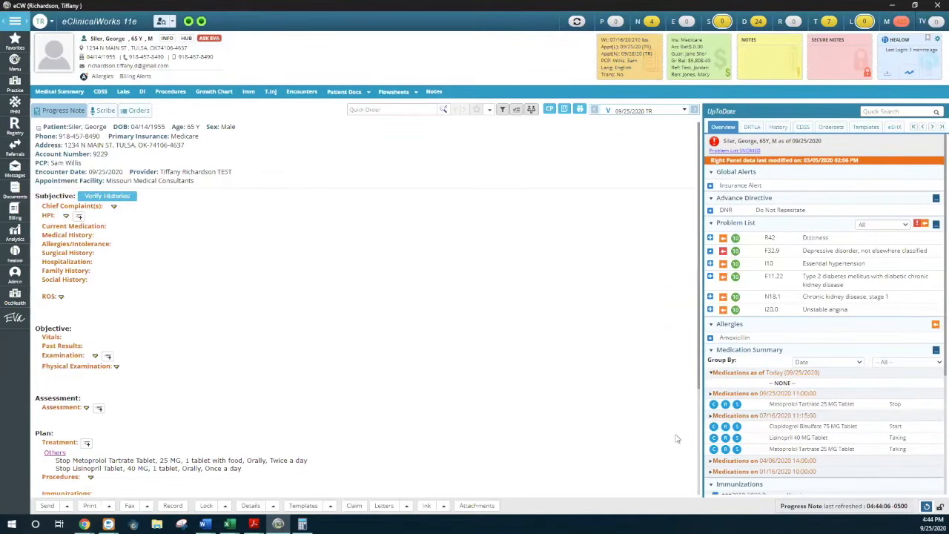
{"action": "left_click", "coordinate": [715, 404]}
{"action": "key", "text": "ctrl"}
{"action": "key", "text": "ctrl"}
Find the default view option for the right panel medication summary under Views in My Settings and accept the settings
{"action": "left_click", "coordinate": [15, 62]}
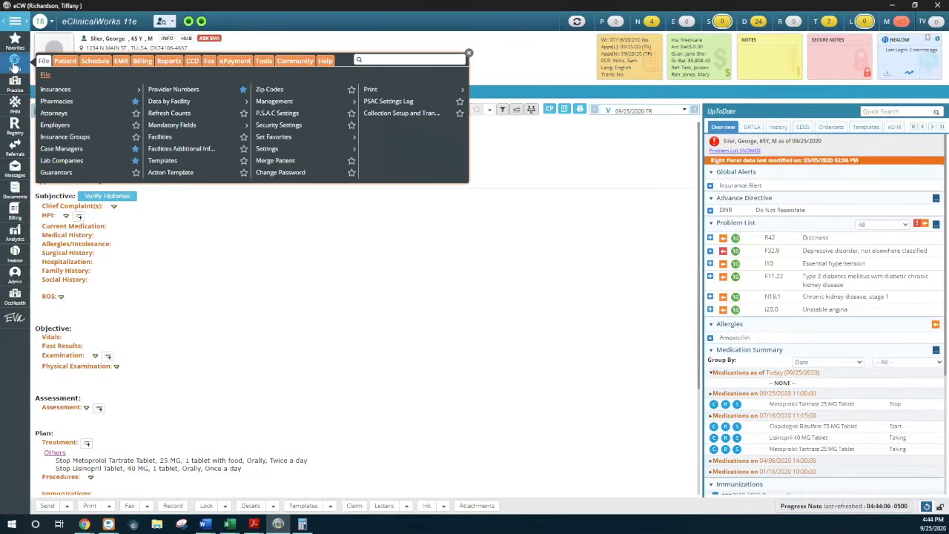
{"action": "left_click", "coordinate": [259, 149]}
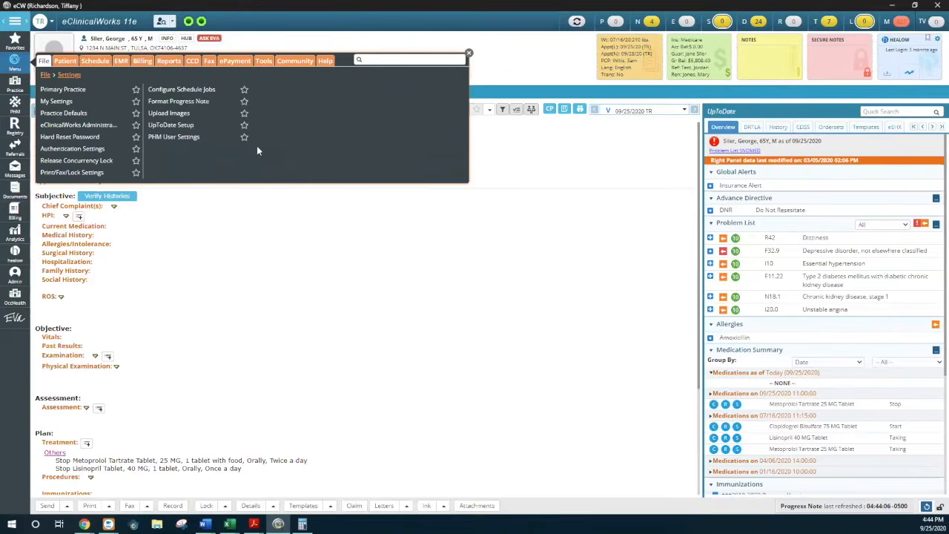
{"action": "left_click", "coordinate": [69, 100]}
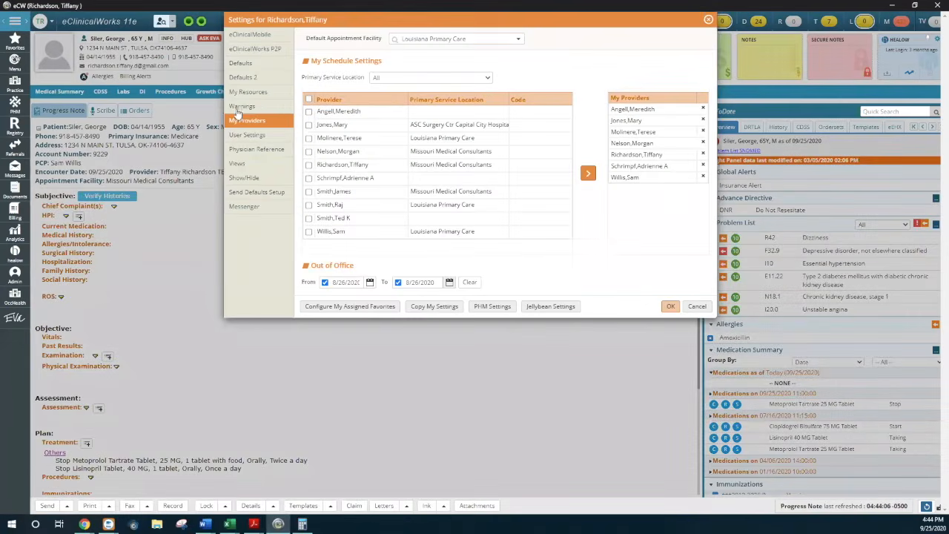
{"action": "left_click", "coordinate": [250, 136]}
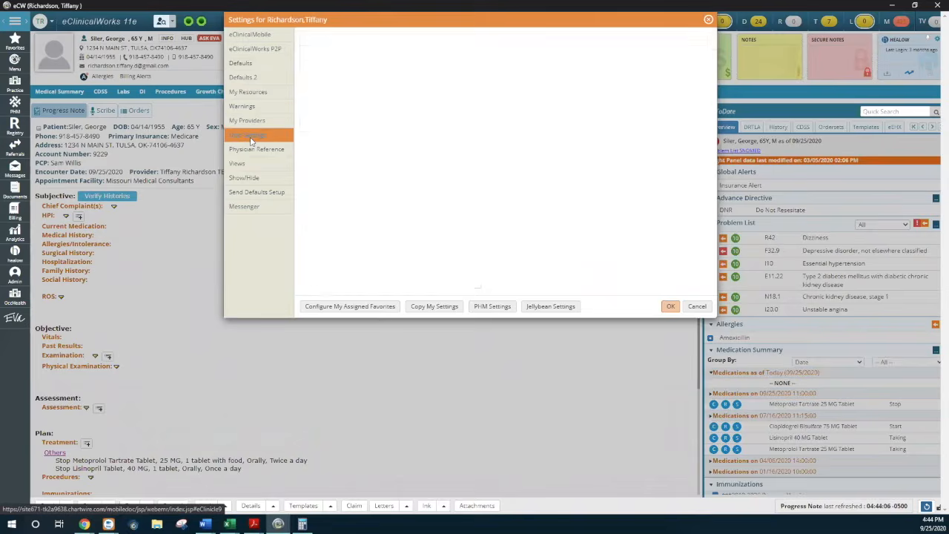
{"action": "left_click", "coordinate": [251, 65]}
{"action": "left_click", "coordinate": [253, 78]}
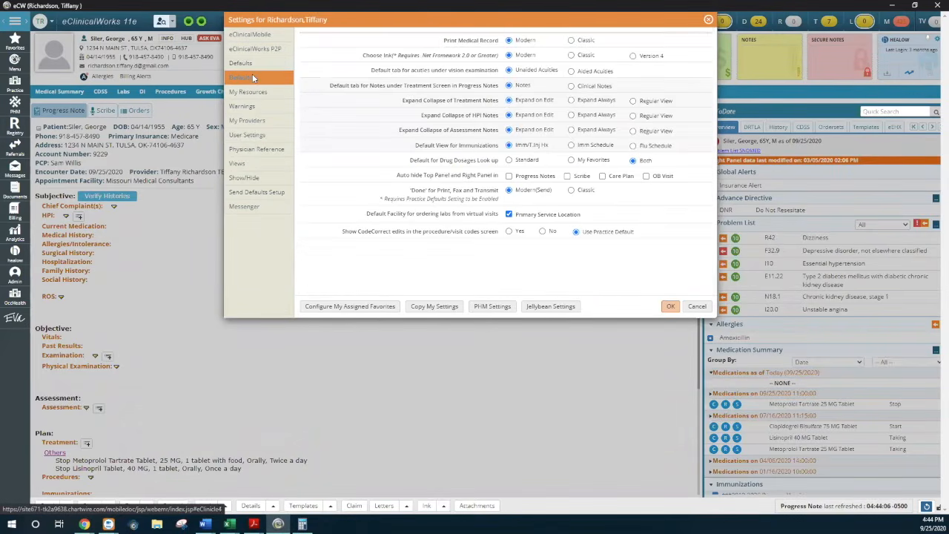
{"action": "left_click", "coordinate": [250, 165]}
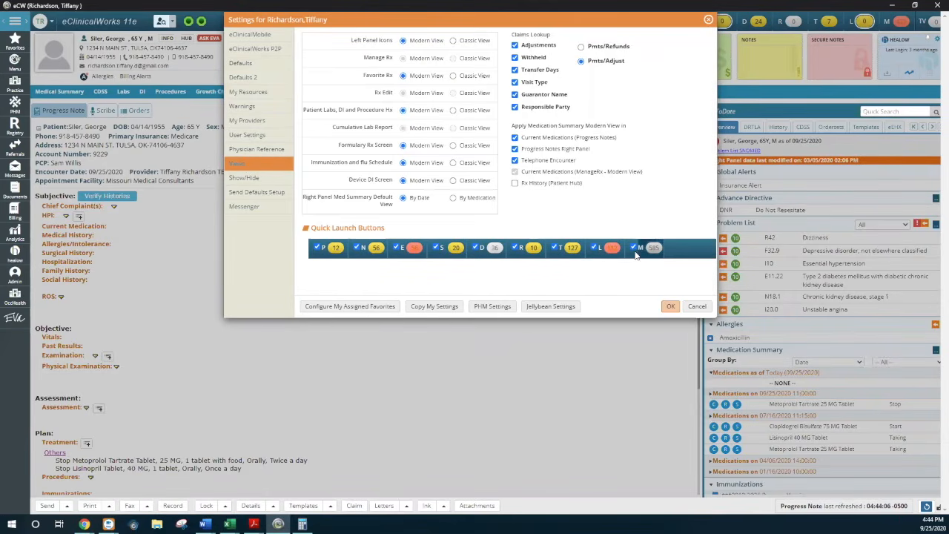
{"action": "left_click", "coordinate": [235, 165]}
{"action": "left_click", "coordinate": [670, 306]}
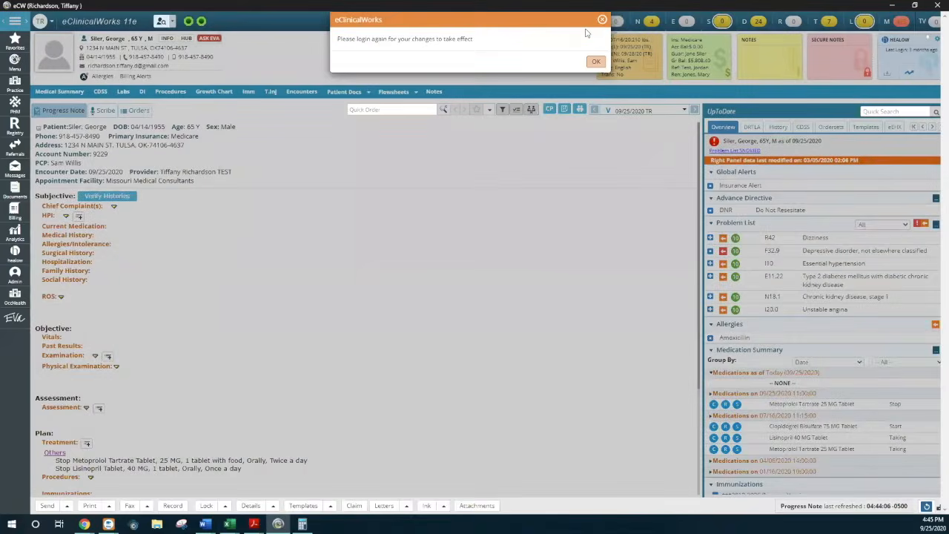
{"action": "left_click", "coordinate": [593, 63]}
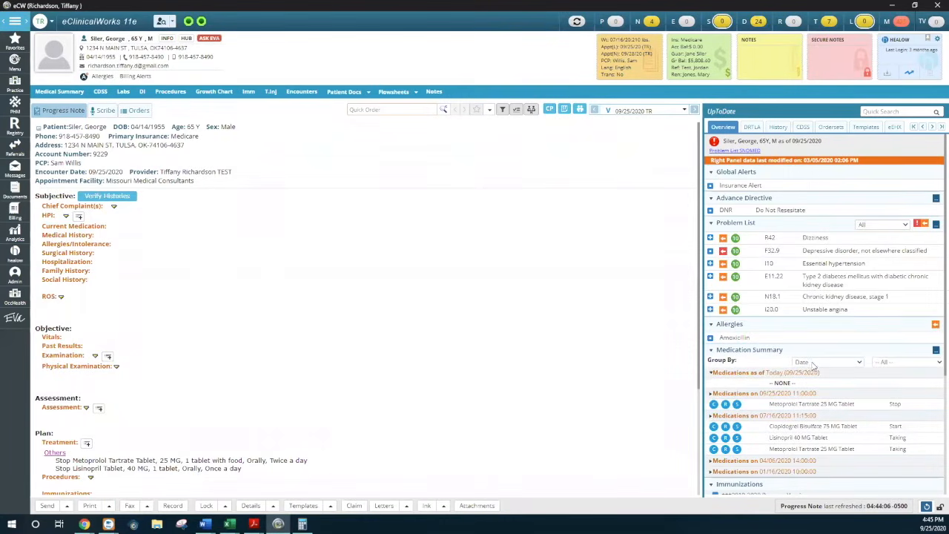
Group the Medication Summary by Medication to examine each drug's history, and restore grouping by Date
{"action": "left_click", "coordinate": [834, 365]}
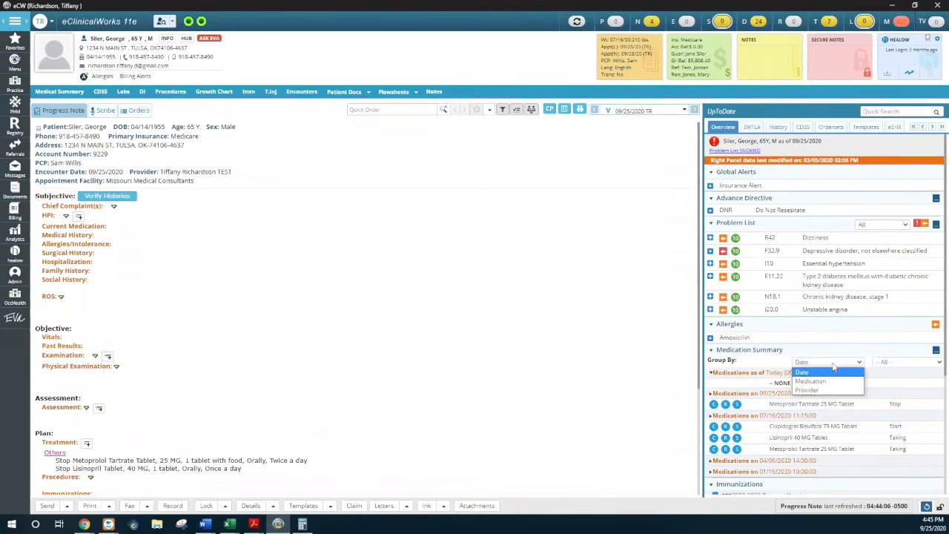
{"action": "left_click", "coordinate": [829, 382]}
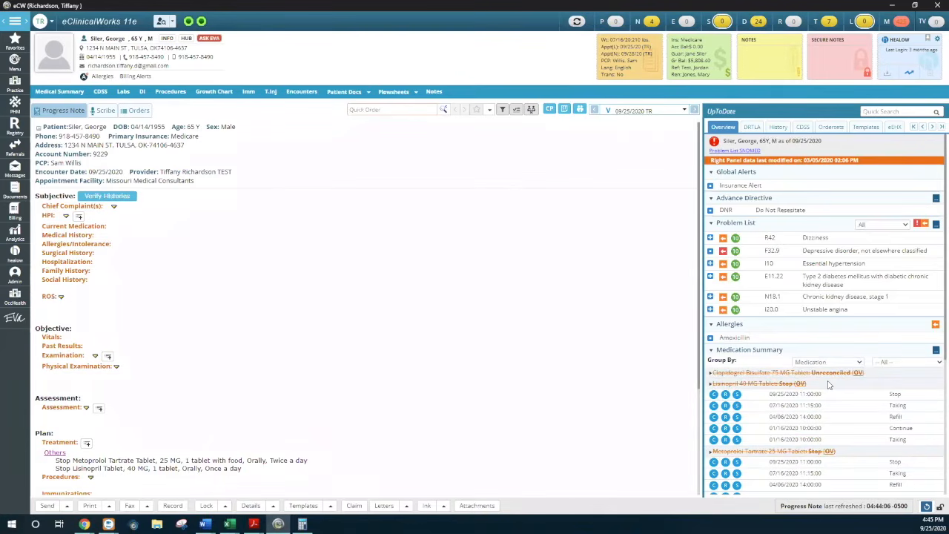
{"action": "scroll", "coordinate": [833, 387], "scroll_direction": "down", "scroll_amount": 1}
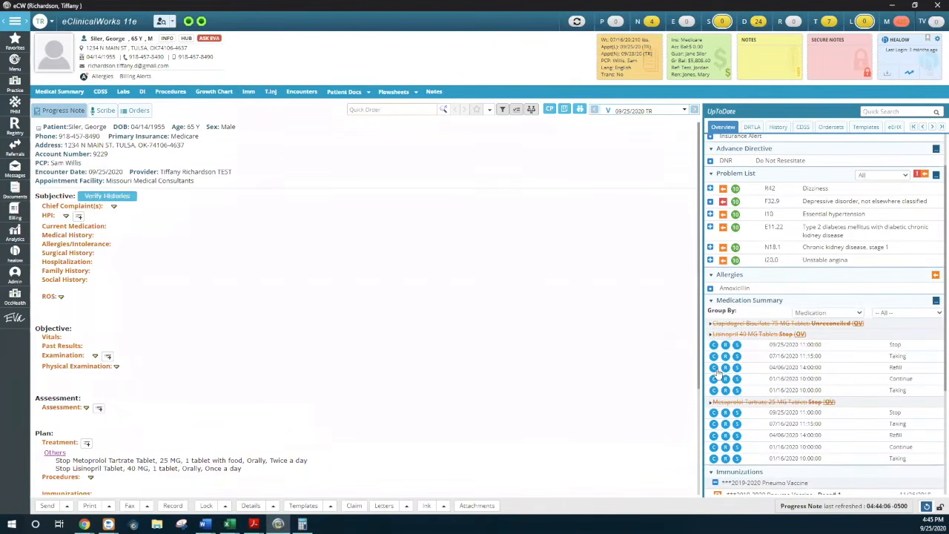
{"action": "left_click", "coordinate": [835, 312]}
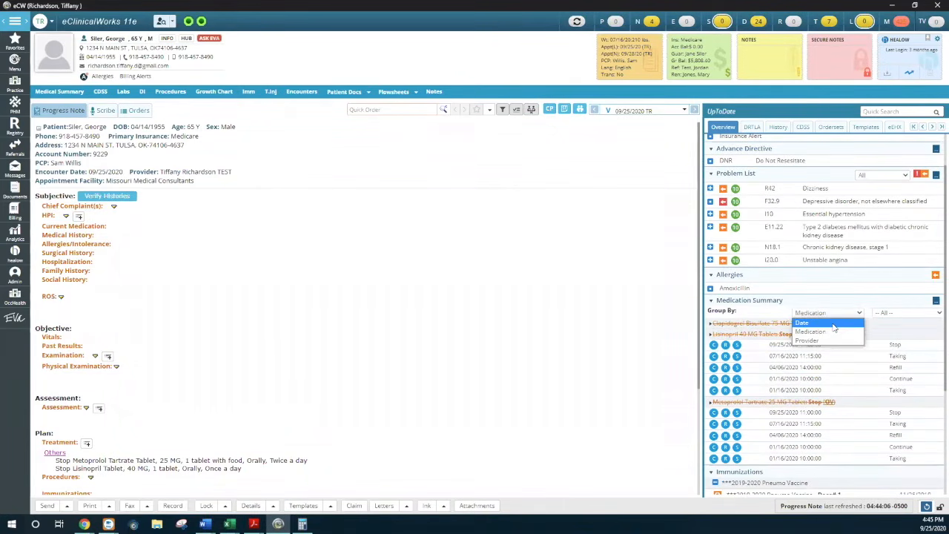
{"action": "left_click", "coordinate": [802, 323]}
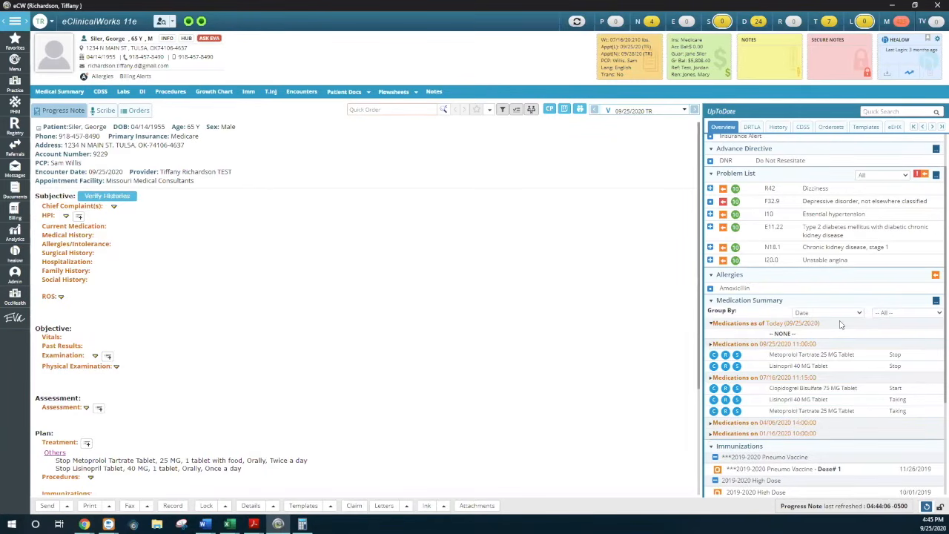
Switch to the Cancel Response presentation slide and review the places to cancel or stop an electronic prescription
{"action": "left_click", "coordinate": [892, 6]}
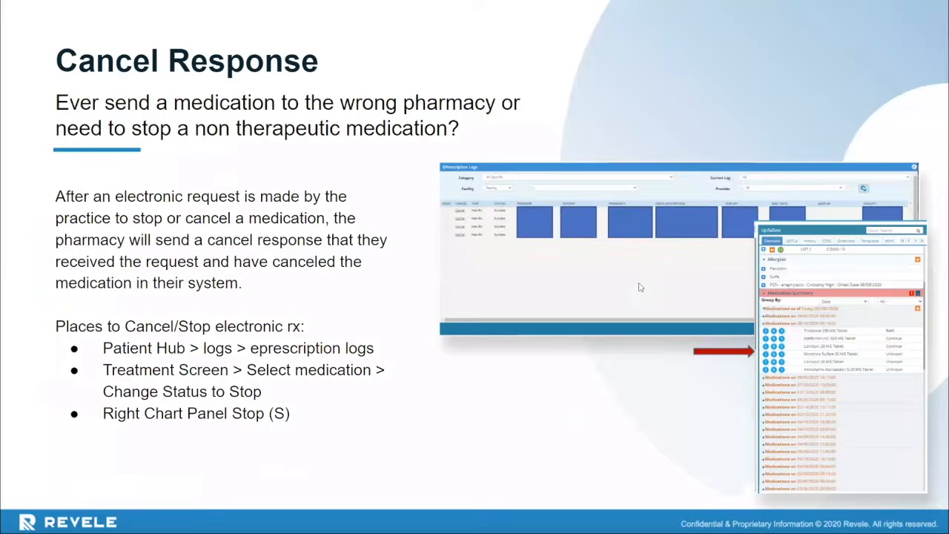
{"action": "left_click", "coordinate": [478, 396]}
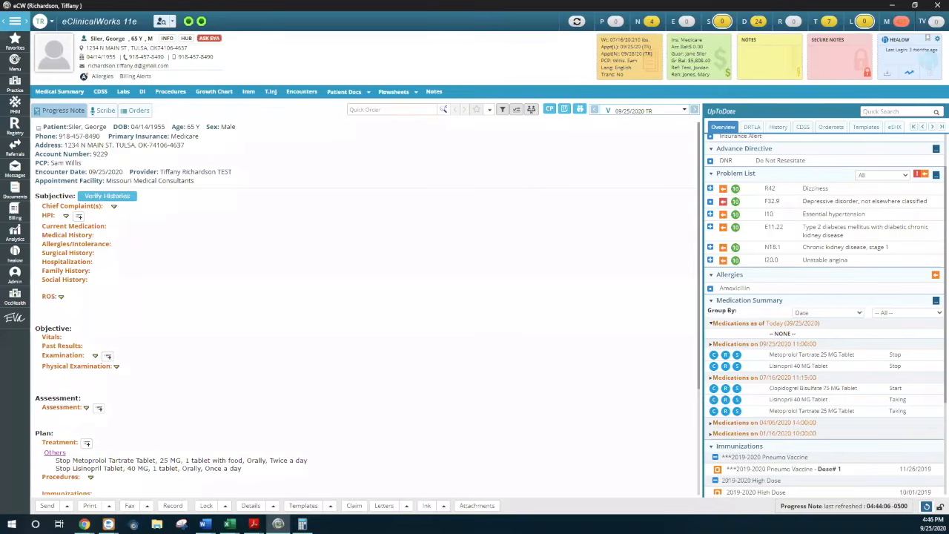
Open the encounter's Treatment screen, look into its Order Details window and close that window without changes
{"action": "left_click", "coordinate": [72, 443]}
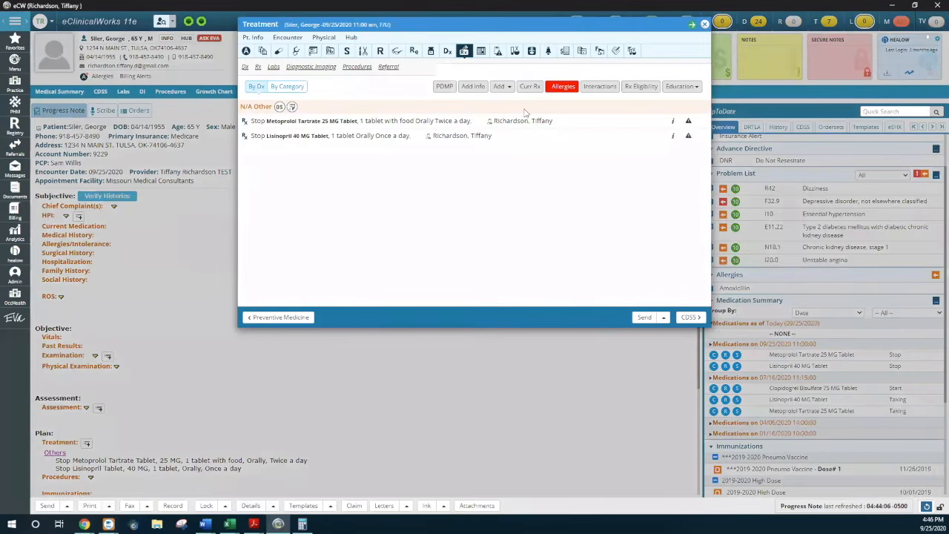
{"action": "left_click", "coordinate": [664, 318]}
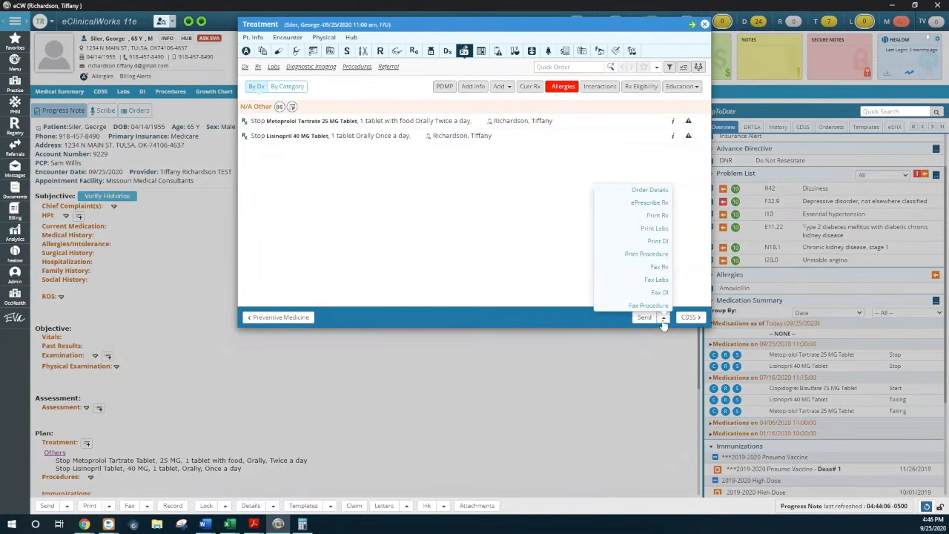
{"action": "left_click", "coordinate": [648, 190]}
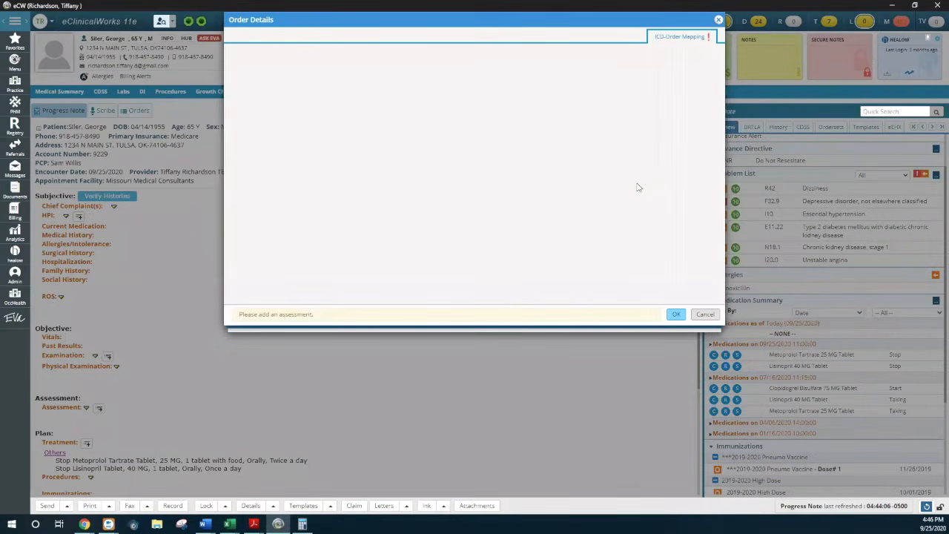
{"action": "left_click", "coordinate": [704, 314]}
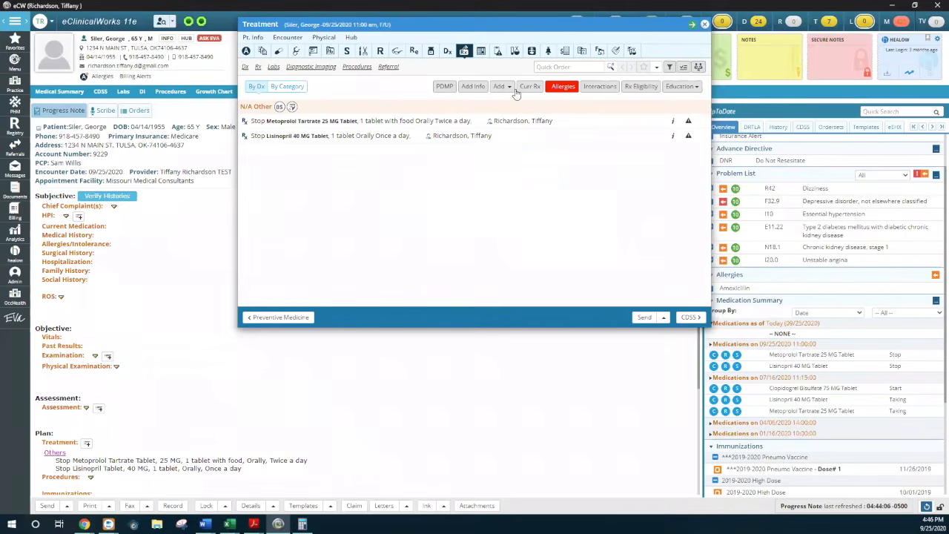
Add Z23 Encounter for immunization and E11.22 Type 2 diabetes mellitus from the previous diagnoses as the encounter's assessments
{"action": "left_click", "coordinate": [246, 68]}
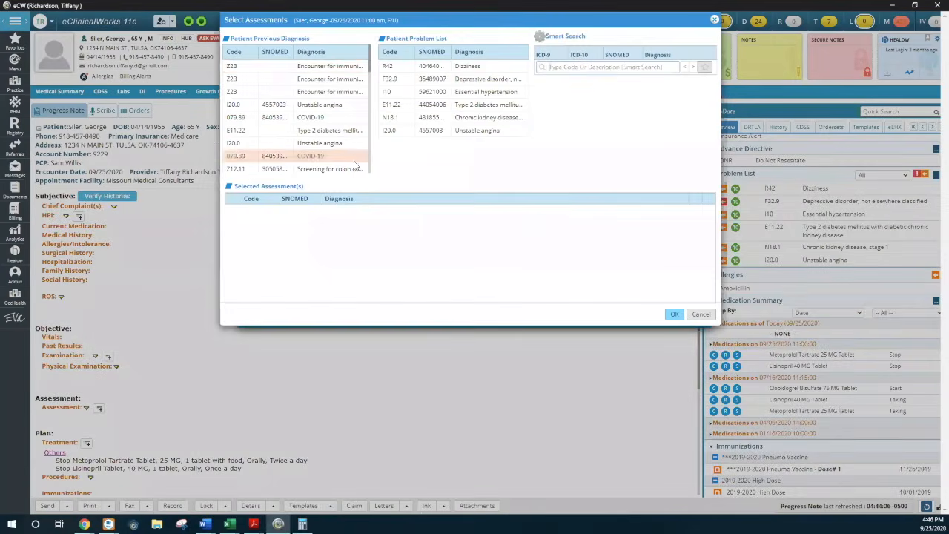
{"action": "left_click", "coordinate": [287, 68]}
{"action": "left_click", "coordinate": [321, 132]}
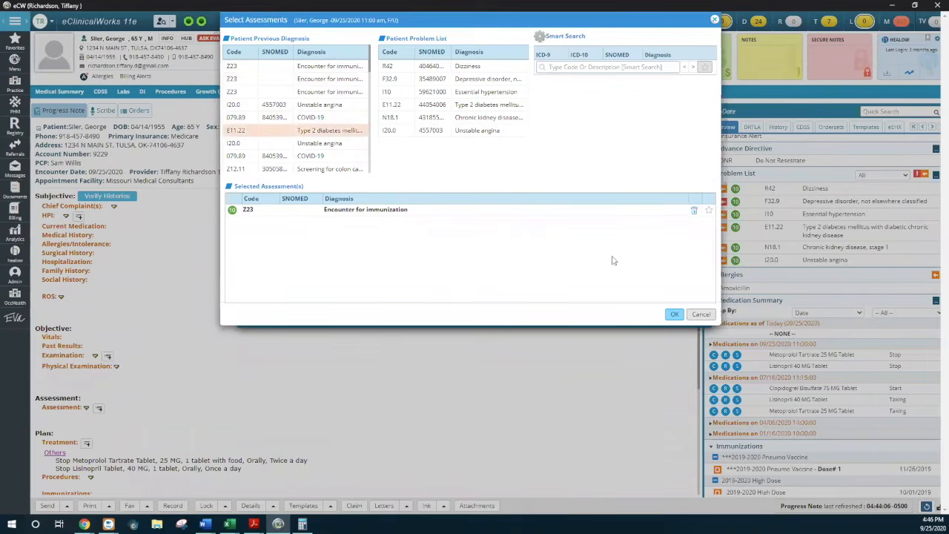
{"action": "left_click", "coordinate": [673, 314]}
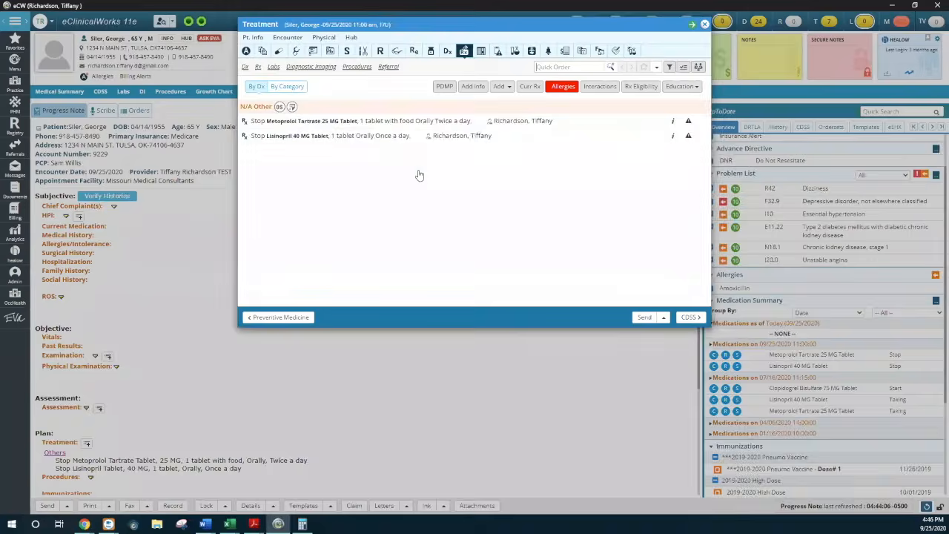
Order the in-house CMP lab under Z23 Encounter for immunization, accepting CPT codes 36415 and 80053
{"action": "left_click", "coordinate": [501, 86]}
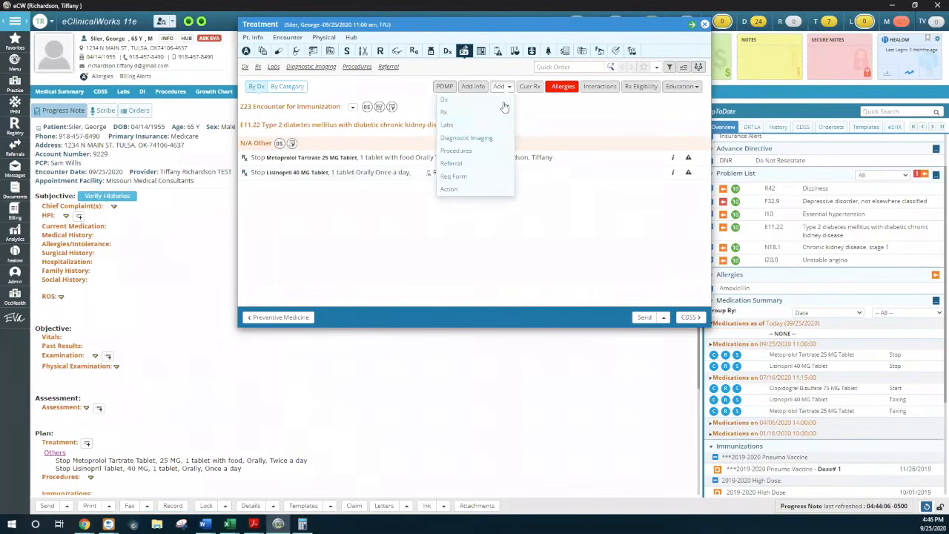
{"action": "left_click", "coordinate": [480, 150]}
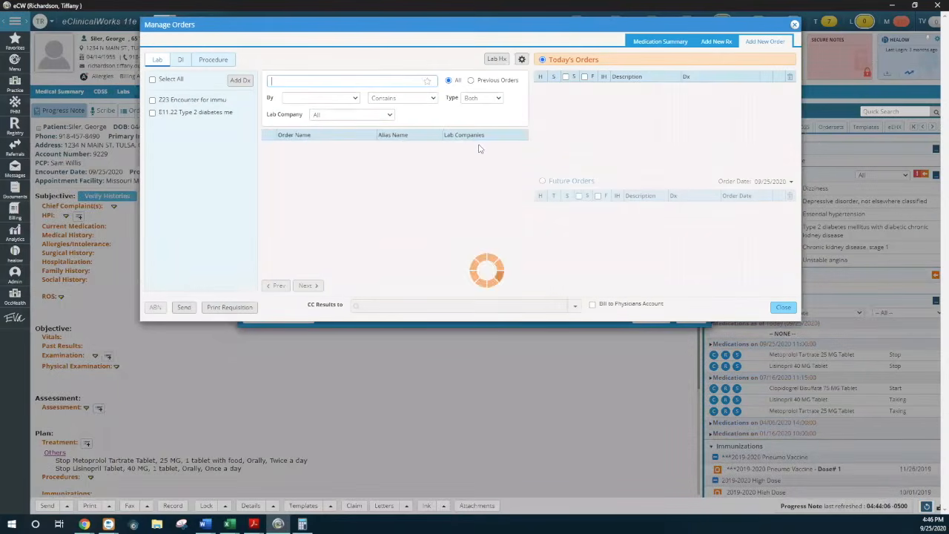
{"action": "left_click", "coordinate": [152, 100]}
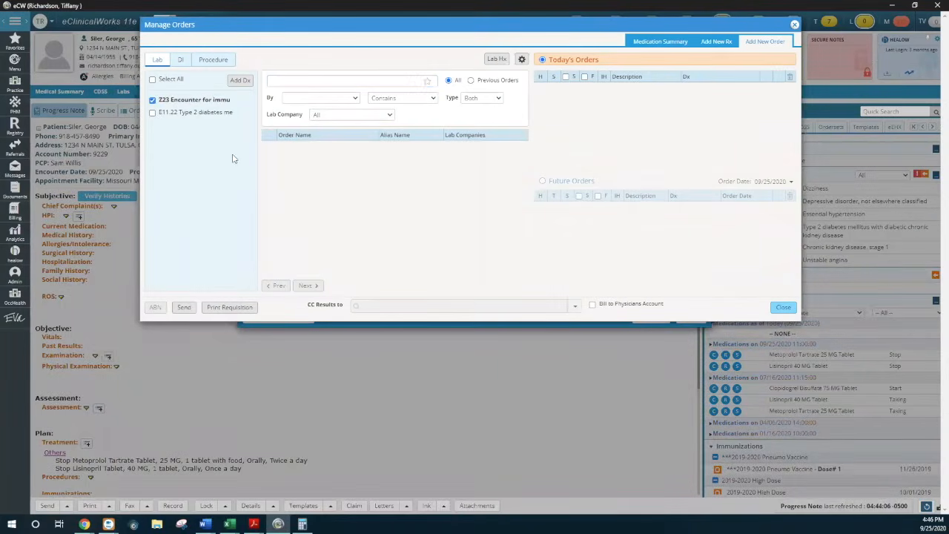
{"action": "left_click", "coordinate": [329, 82]}
{"action": "left_click", "coordinate": [322, 144]}
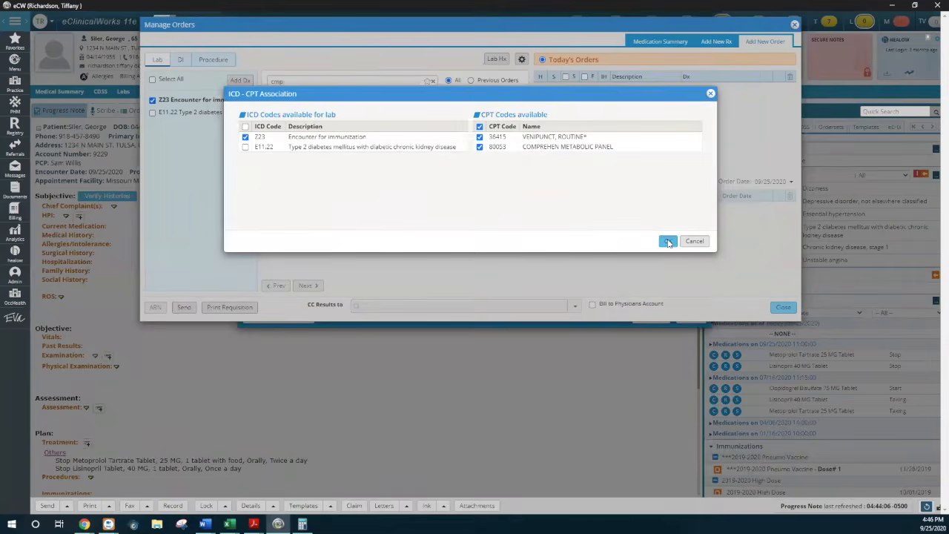
{"action": "left_click", "coordinate": [667, 241]}
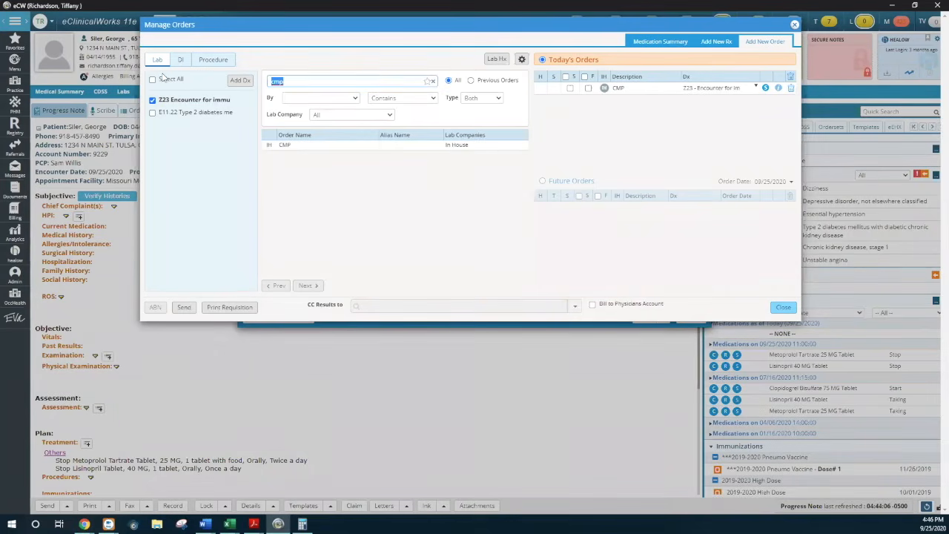
Order the EKG (IH) diagnostic imaging under Z23 Encounter for immunization and accept its code association and order details
{"action": "left_click", "coordinate": [180, 59]}
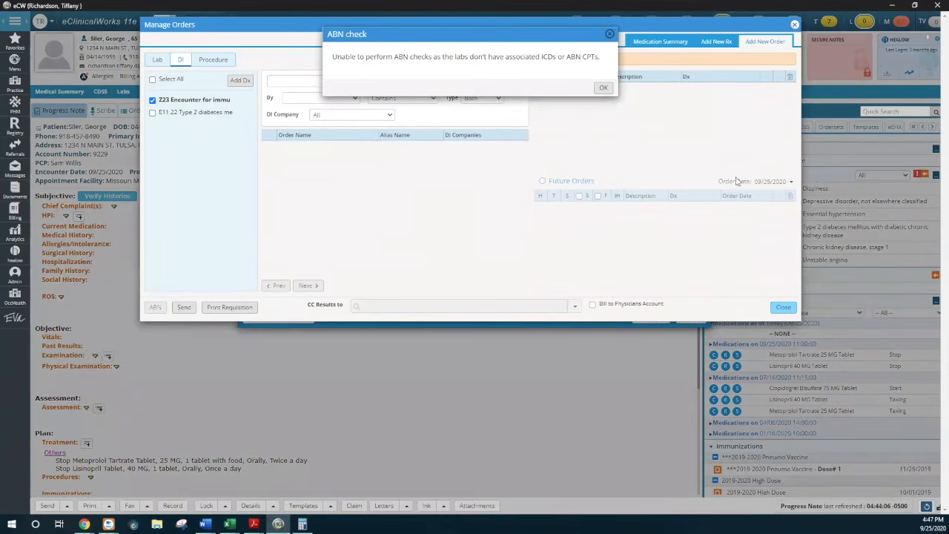
{"action": "left_click", "coordinate": [603, 87]}
{"action": "type", "text": "ekg"}
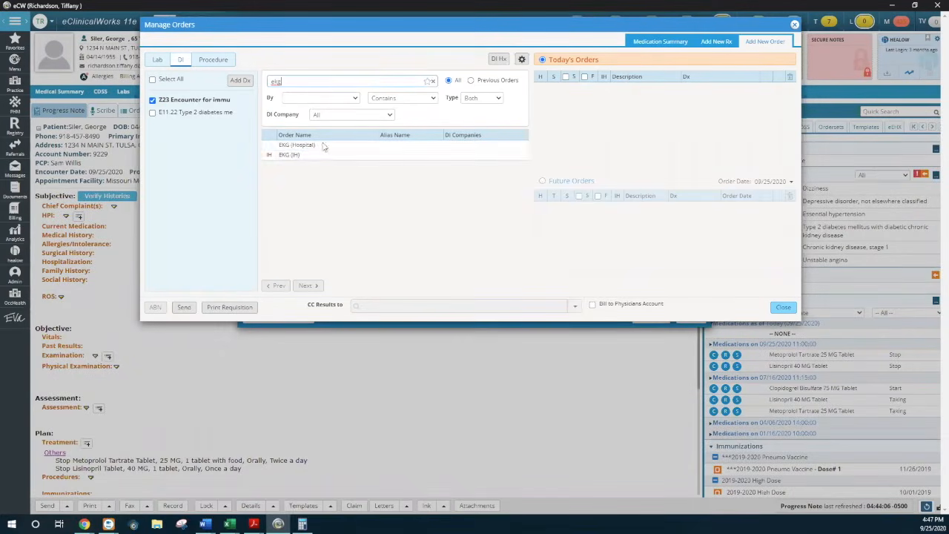
{"action": "left_click", "coordinate": [327, 157]}
{"action": "left_click", "coordinate": [667, 242]}
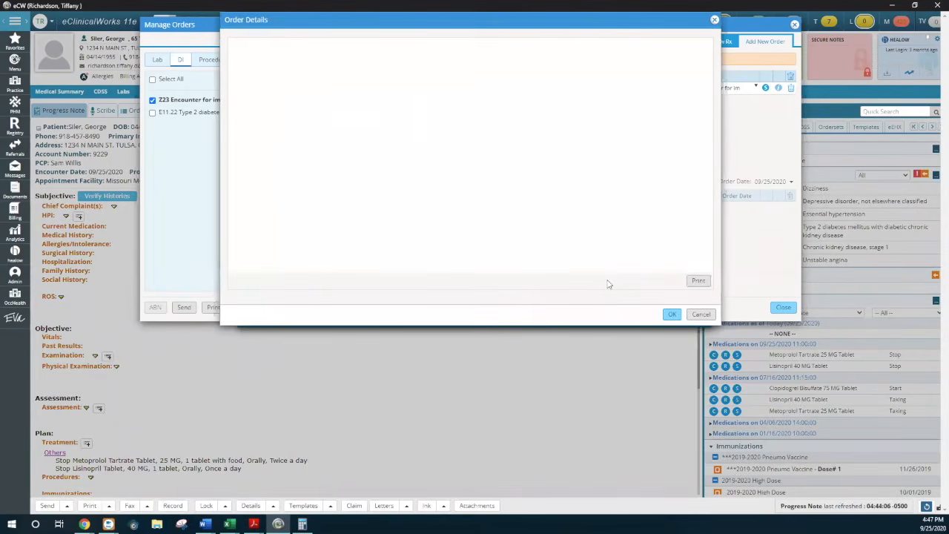
{"action": "left_click", "coordinate": [672, 313]}
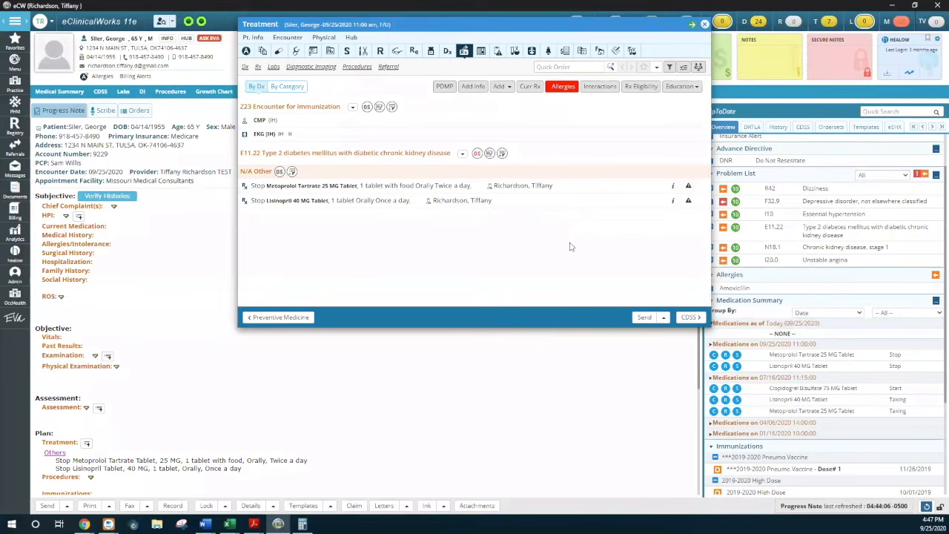
Try to map the CMP, EKG (IH) and Metoprolol Tartrate orders to E11.22 instead of Z23 in the ICD-Order Mapping
{"action": "left_click", "coordinate": [665, 319]}
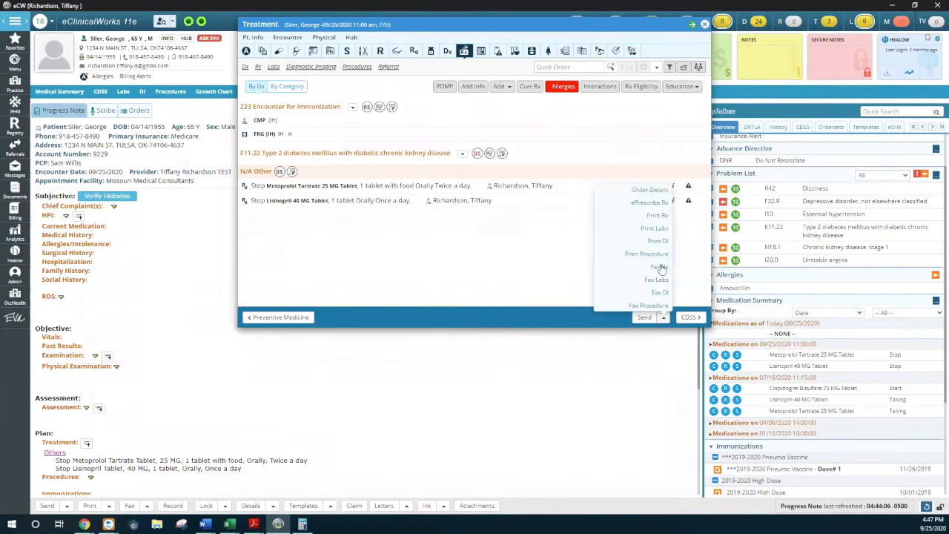
{"action": "left_click", "coordinate": [651, 190]}
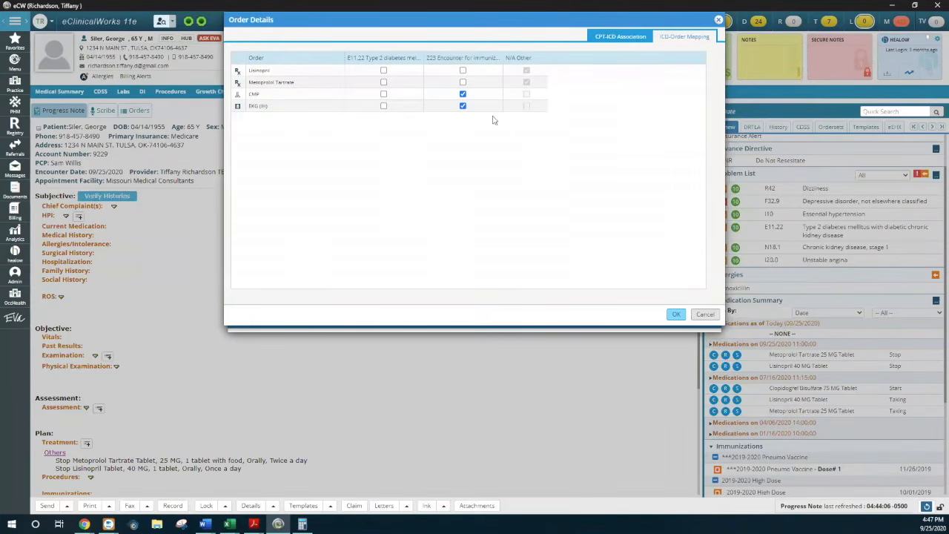
{"action": "left_click", "coordinate": [383, 94]}
{"action": "left_click", "coordinate": [384, 106]}
{"action": "left_click", "coordinate": [463, 82]}
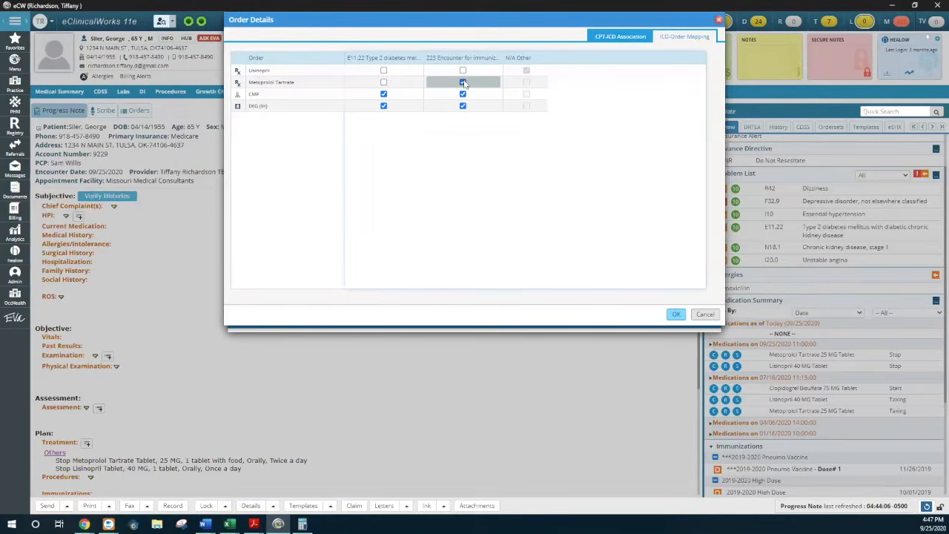
{"action": "left_click", "coordinate": [463, 93]}
{"action": "left_click", "coordinate": [460, 110]}
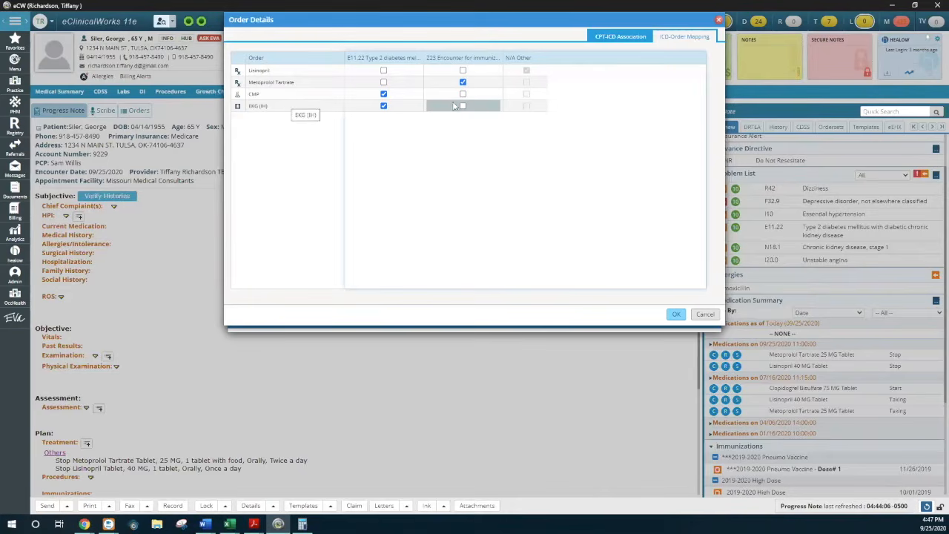
{"action": "left_click", "coordinate": [383, 82]}
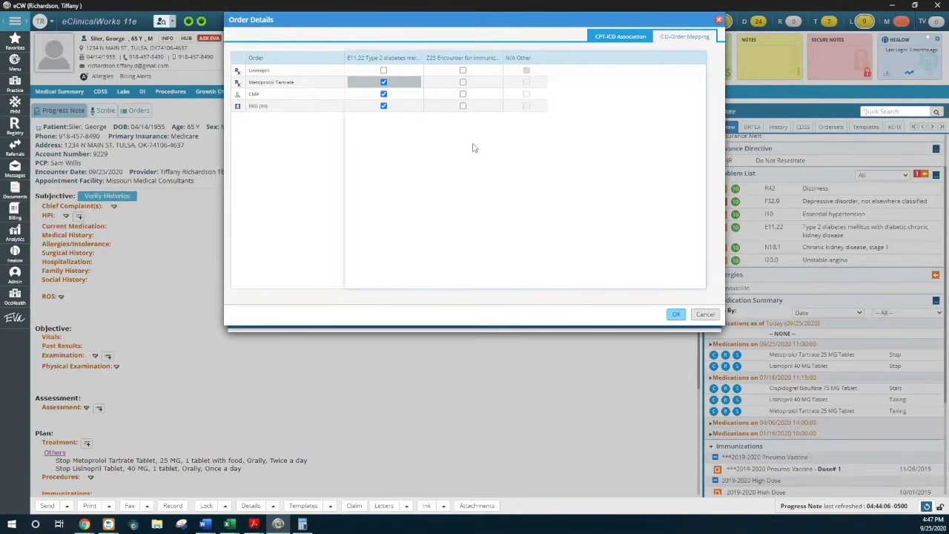
{"action": "left_click", "coordinate": [705, 315]}
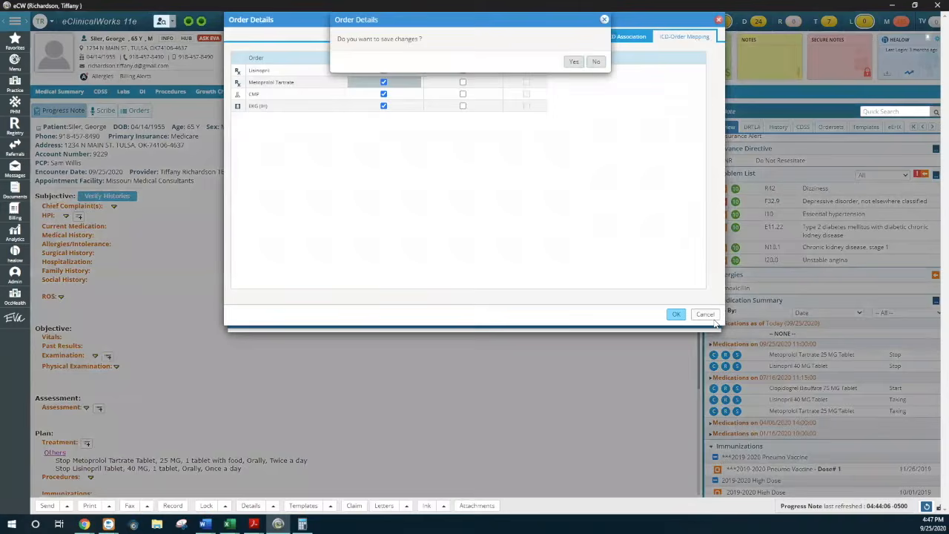
{"action": "left_click", "coordinate": [596, 61]}
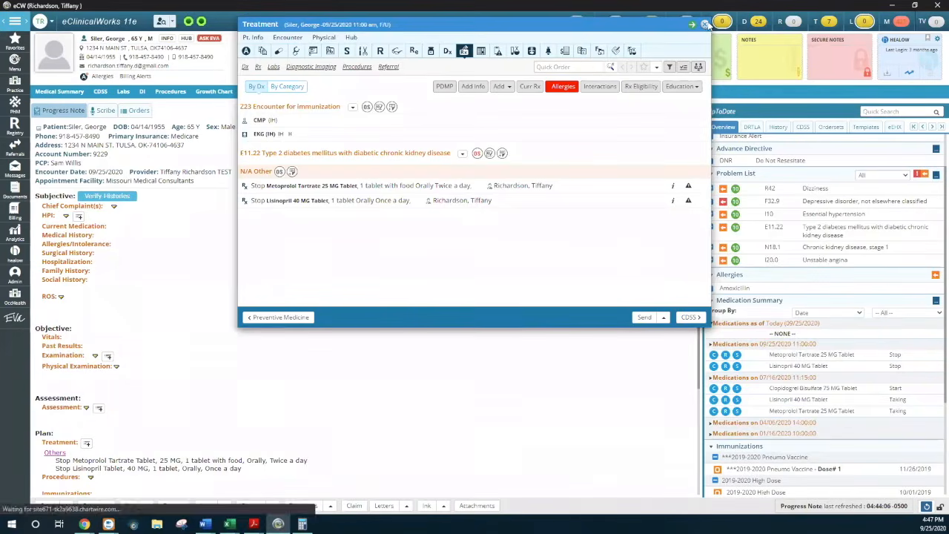
Leave the Treatment screen and review the encounter's orders by diagnosis in the Orders view, including its Manage Orders window
{"action": "left_click", "coordinate": [705, 25]}
{"action": "left_click", "coordinate": [138, 111]}
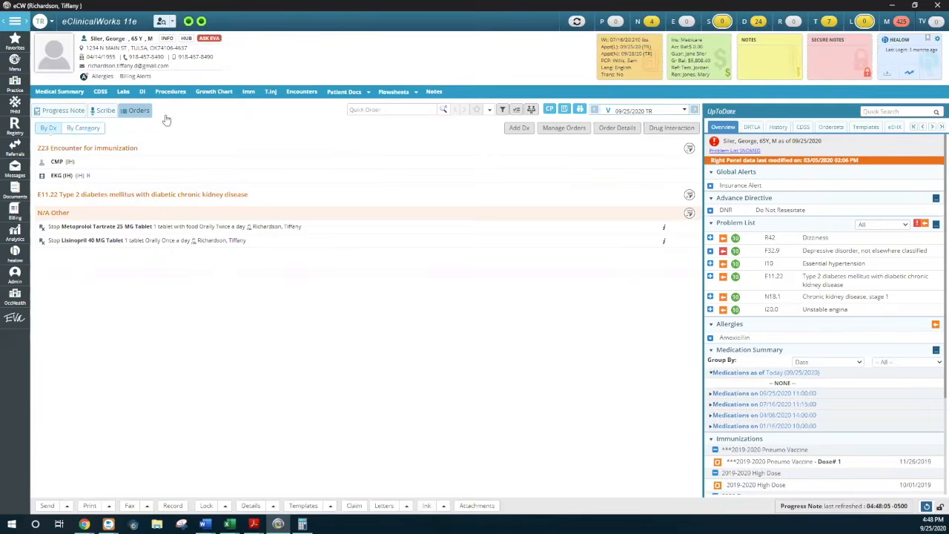
{"action": "left_click", "coordinate": [82, 109]}
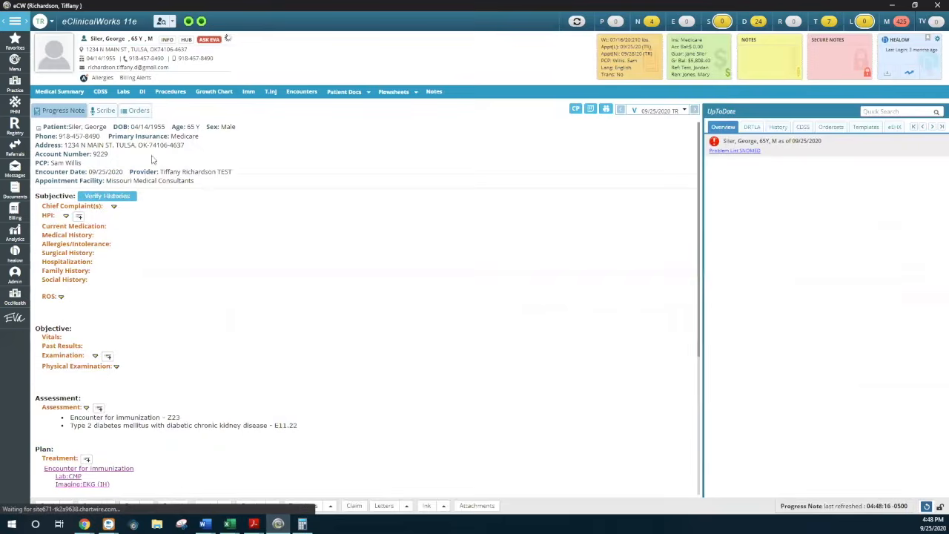
{"action": "left_click", "coordinate": [139, 111]}
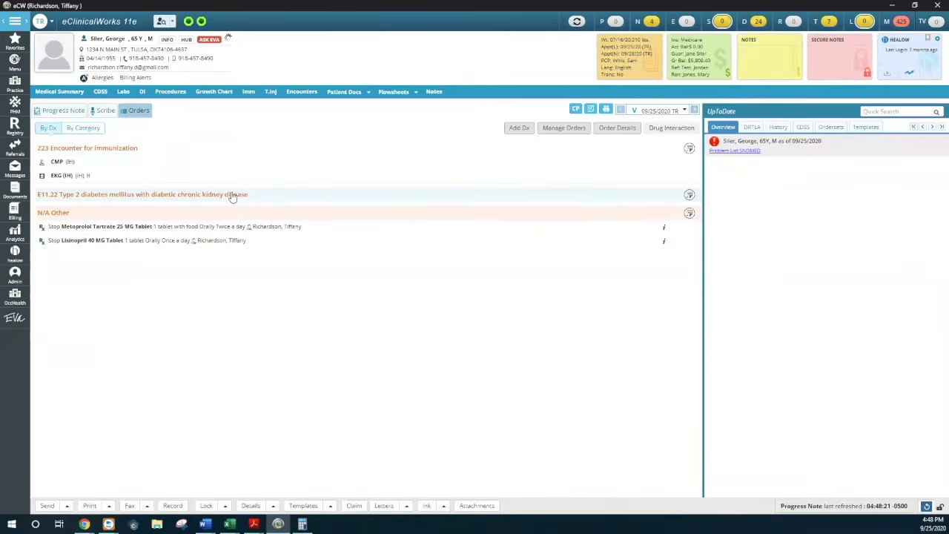
{"action": "left_click", "coordinate": [53, 129]}
{"action": "key", "text": "ctrl"}
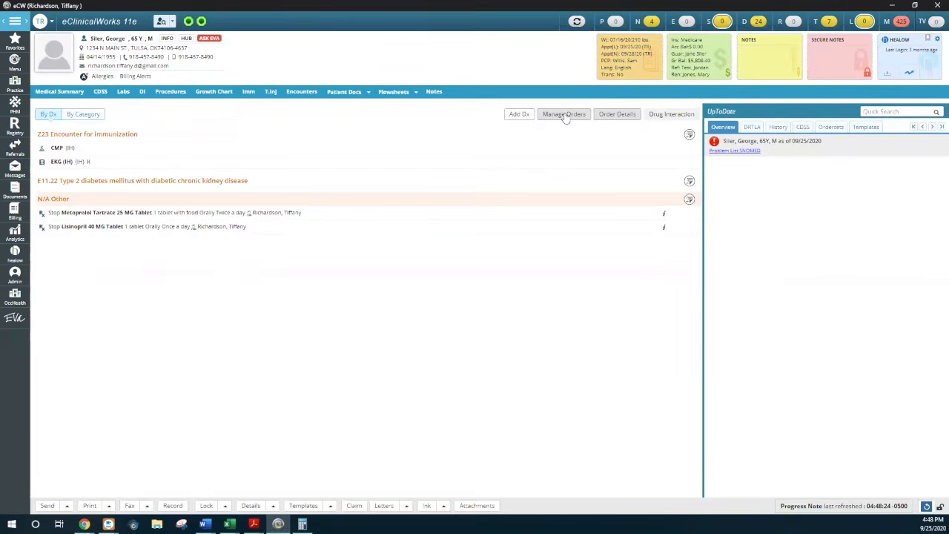
{"action": "left_click", "coordinate": [565, 128]}
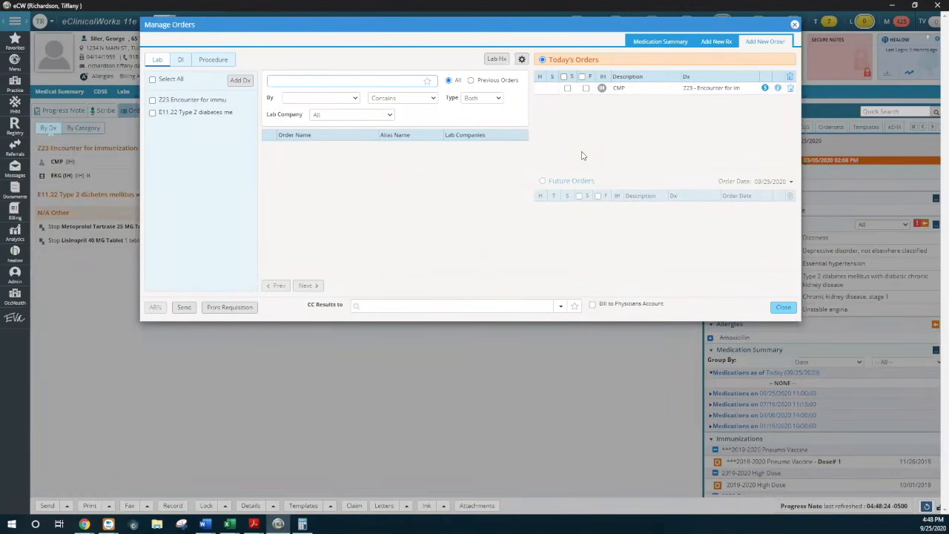
{"action": "left_click", "coordinate": [793, 26]}
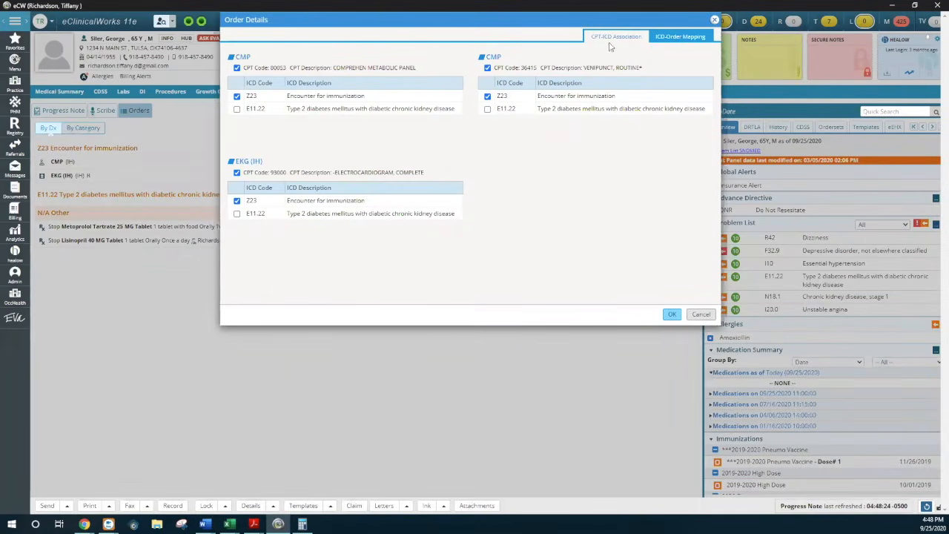
Map Lisinopril, Metoprolol Tartrate, CMP and EKG (IH) to E11.22 Type 2 diabetes mellitus in the ICD-Order Mapping
{"action": "left_click", "coordinate": [666, 41]}
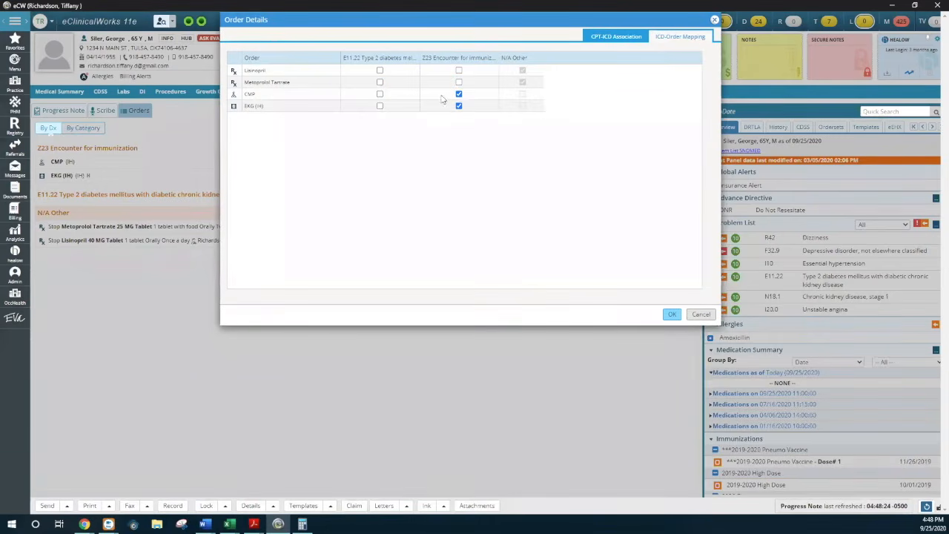
{"action": "left_click", "coordinate": [380, 70]}
{"action": "left_click", "coordinate": [379, 82]}
{"action": "left_click", "coordinate": [380, 94]}
{"action": "left_click", "coordinate": [379, 106]}
{"action": "left_click", "coordinate": [672, 313]}
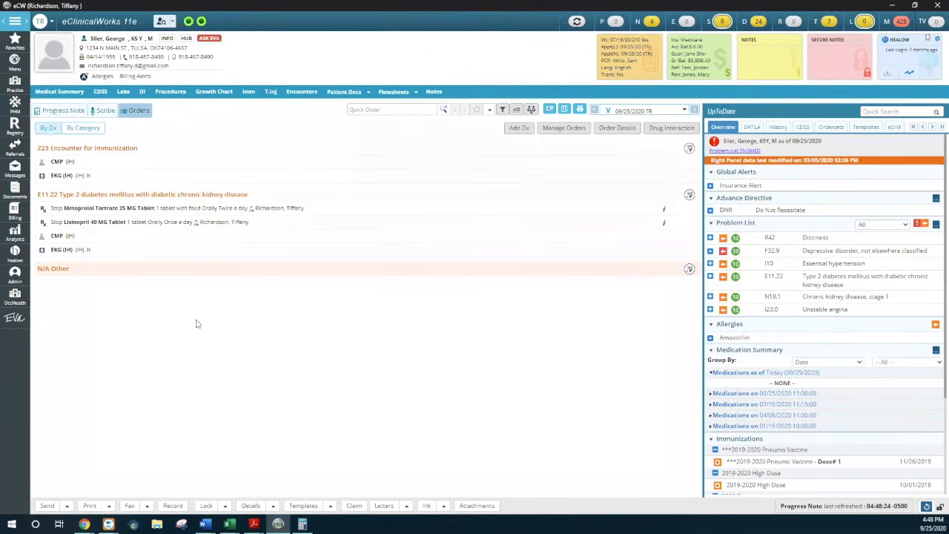
Search the Quick Order field for lisinopril in the Orders view, and locate the same field in the Progress Note
{"action": "left_click", "coordinate": [353, 110]}
{"action": "type", "text": "lisin"}
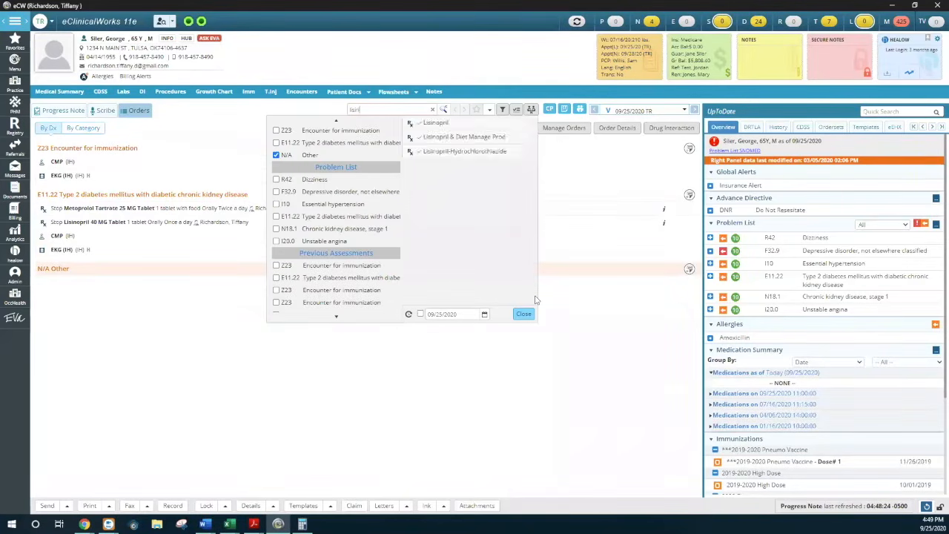
{"action": "type", "text": "opril"}
{"action": "left_click", "coordinate": [74, 117]}
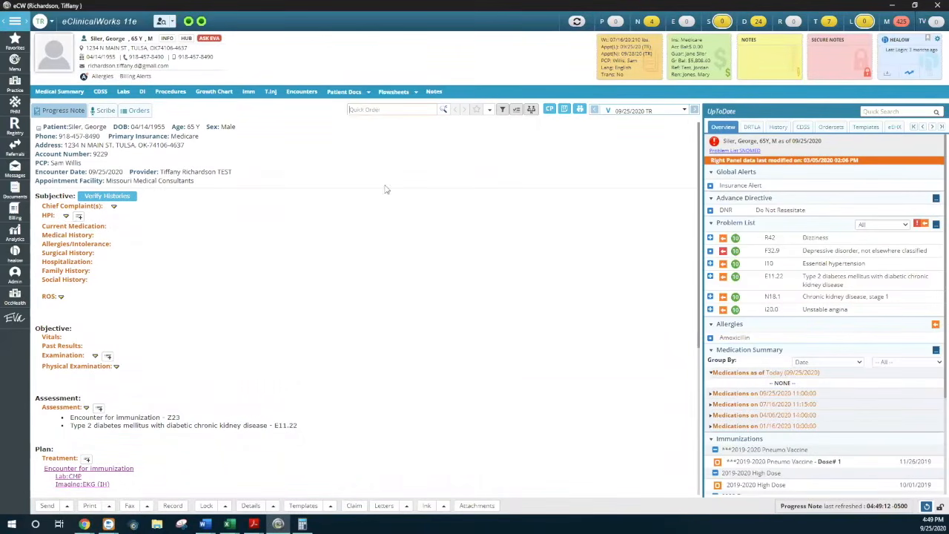
{"action": "left_click", "coordinate": [381, 109]}
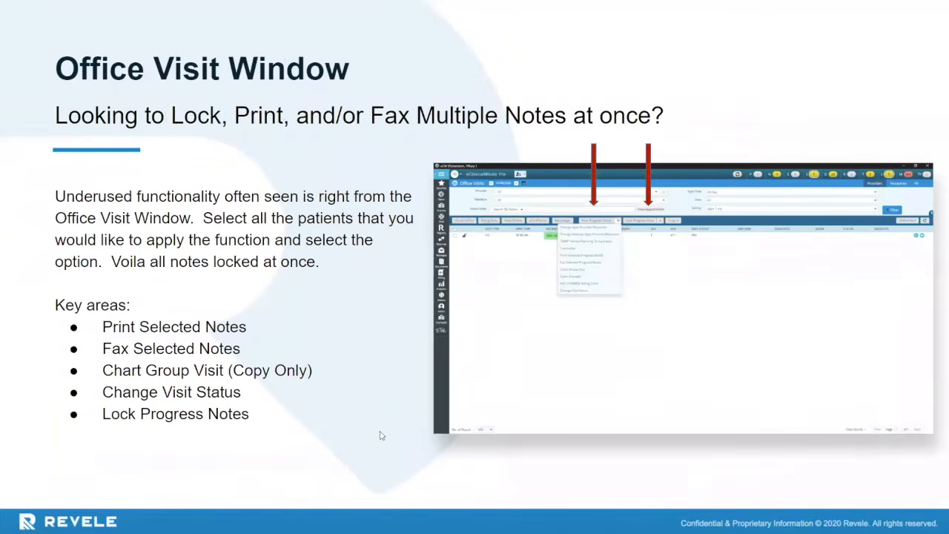
Switch to eClinicalWorks and select the 08:30 AM and 11:00 AM follow-up visits in the 09/25/2020 Office Visits list
{"action": "mouse_move", "coordinate": [381, 435]}
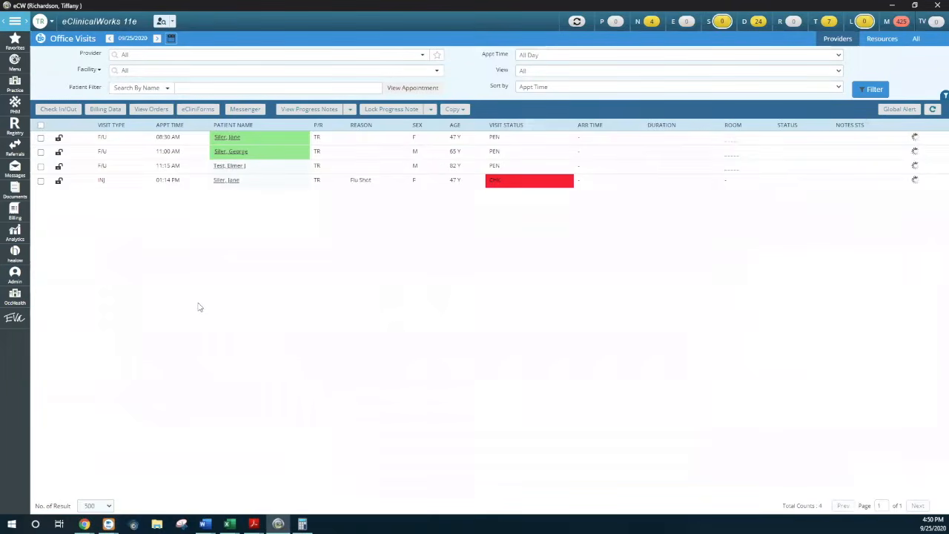
{"action": "left_click", "coordinate": [41, 137]}
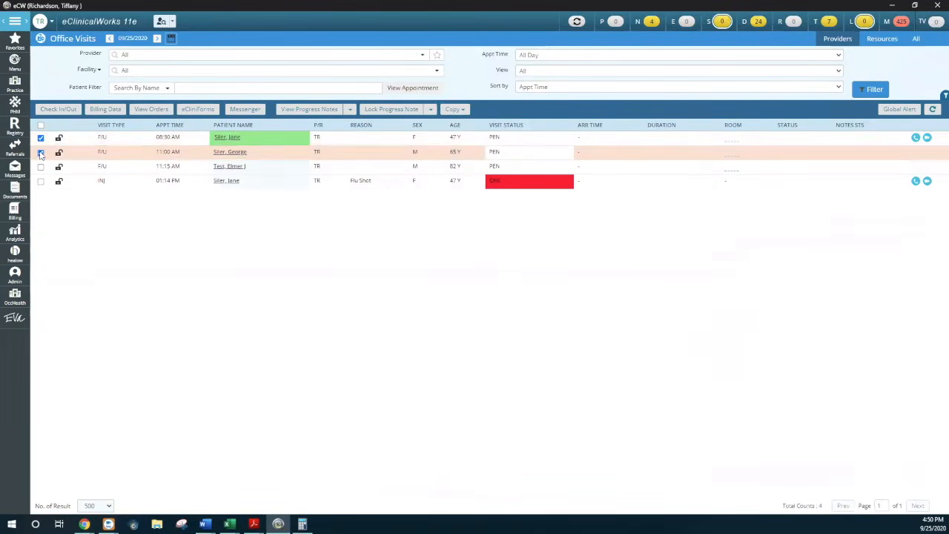
{"action": "left_click", "coordinate": [41, 152]}
Review the progress note actions available for the selected visits, including Chart Group Visit, Claim Provider, Change Visit Status and Lock Progress Note
{"action": "left_click", "coordinate": [351, 110]}
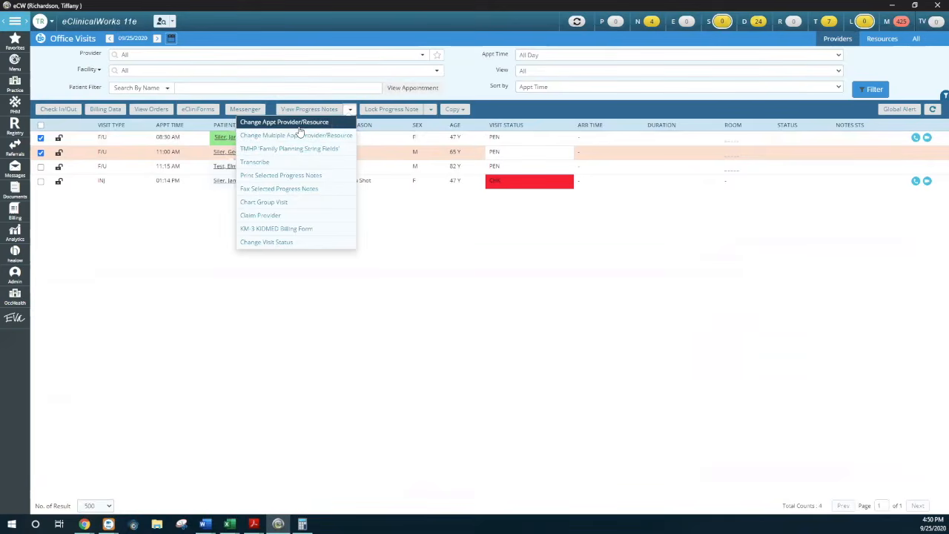
{"action": "left_click", "coordinate": [300, 203]}
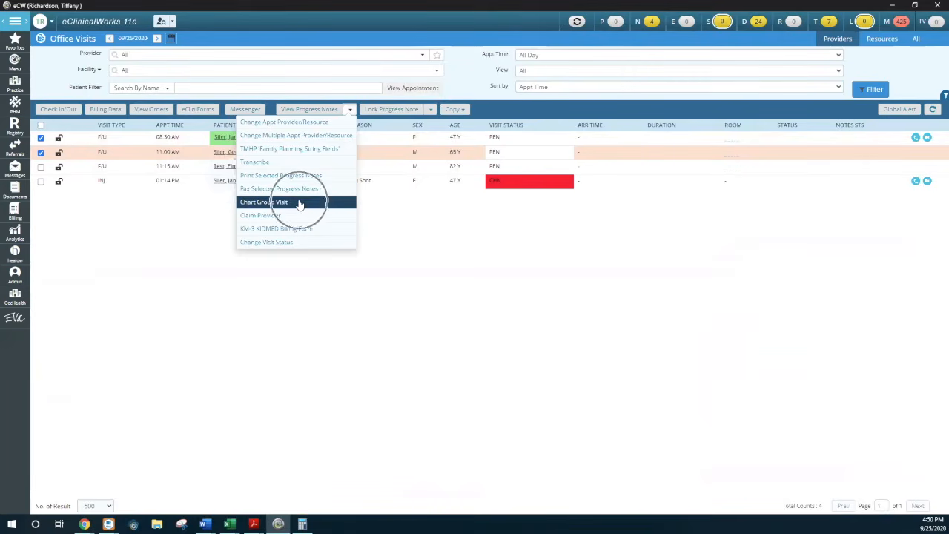
{"action": "left_click", "coordinate": [299, 203]}
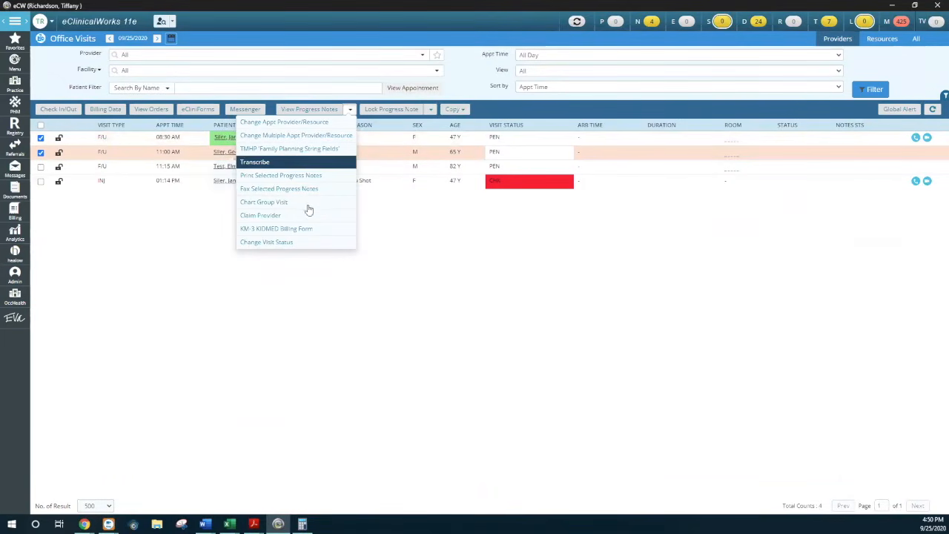
{"action": "left_click", "coordinate": [270, 220]}
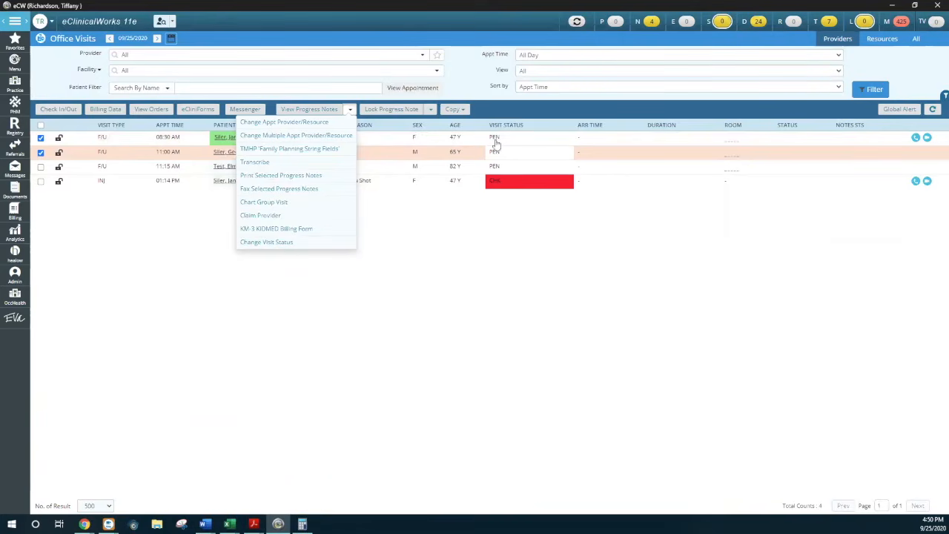
{"action": "left_click", "coordinate": [280, 247]}
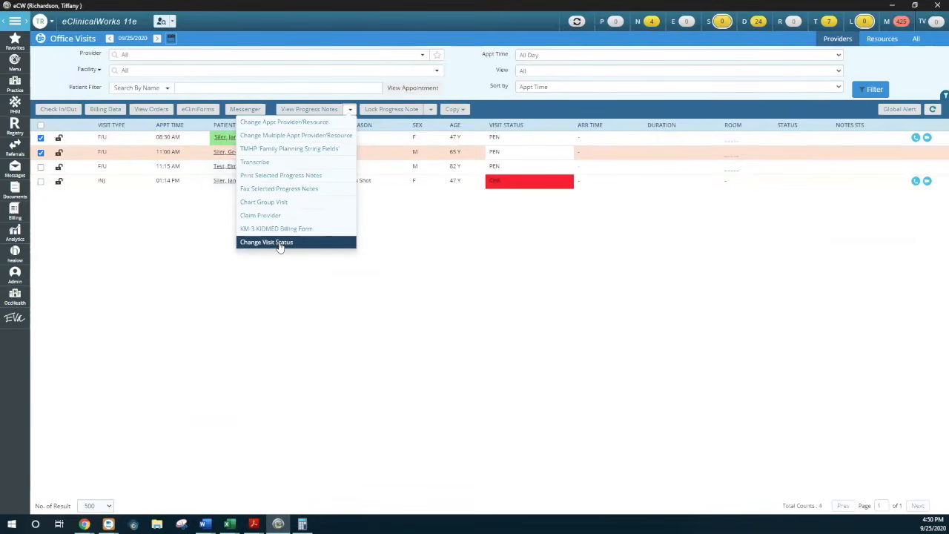
{"action": "left_click", "coordinate": [495, 117]}
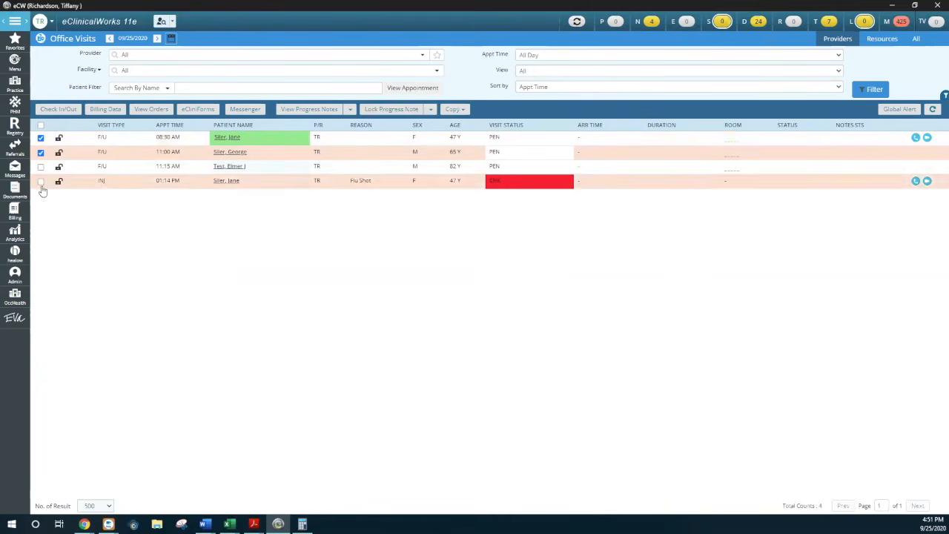
{"action": "left_click", "coordinate": [393, 109]}
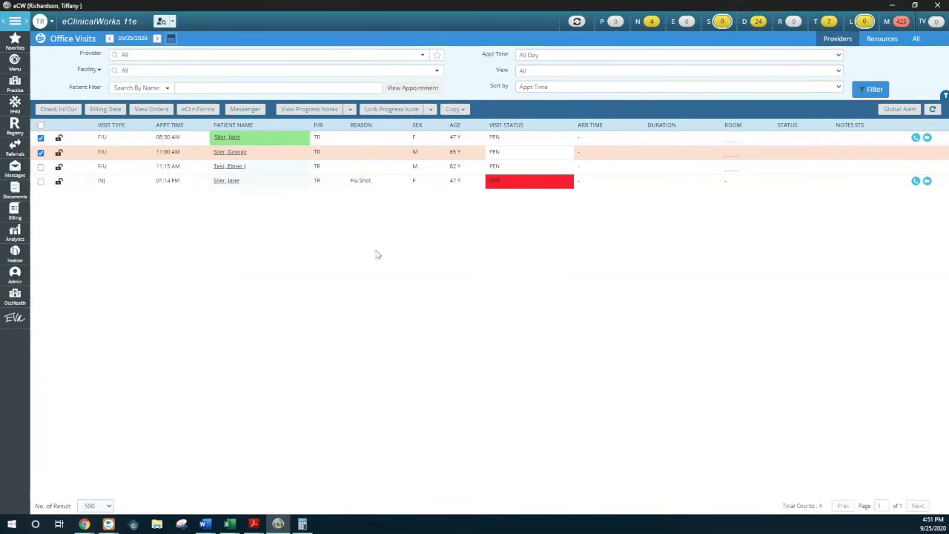
Minimize eClinicalWorks to return to the slide presentation and advance to the Common Send Window slide
{"action": "left_click", "coordinate": [891, 5]}
{"action": "key", "text": "Right"}
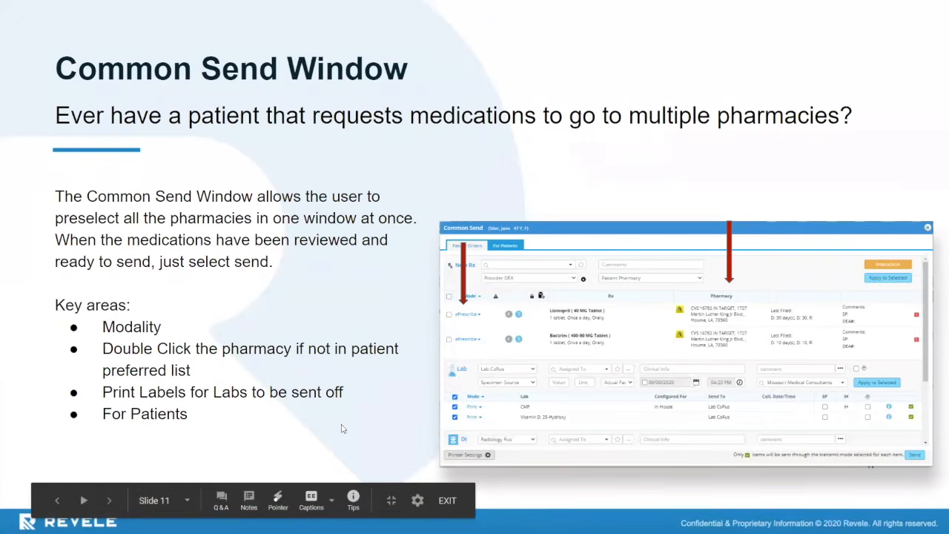
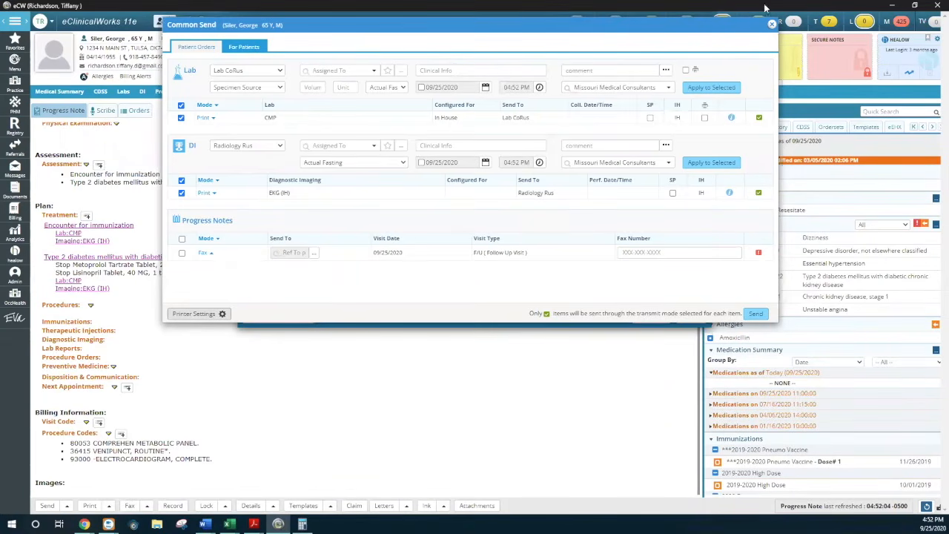
Close the Common Send window and try to refill Lisinopril 40 MG from the medications dated 09/25/2020
{"action": "left_click", "coordinate": [772, 26]}
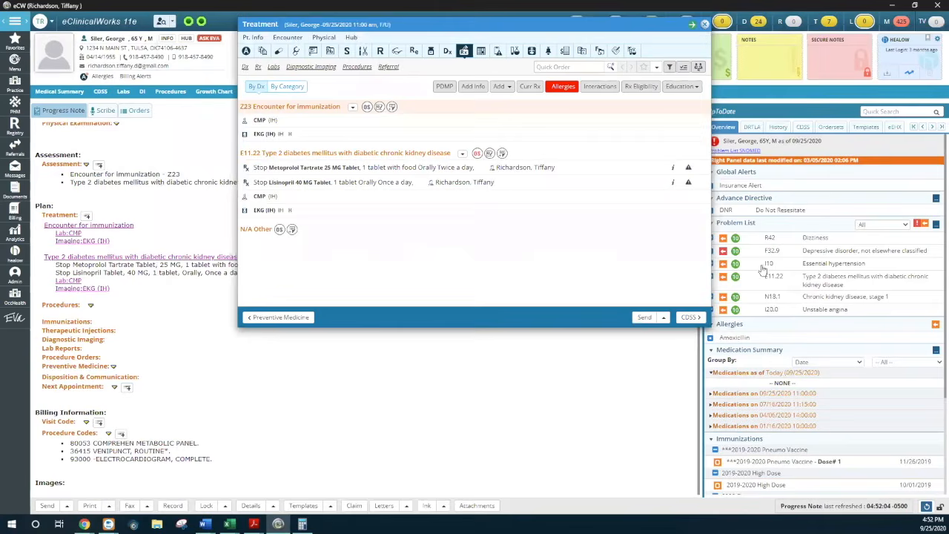
{"action": "left_click", "coordinate": [711, 393]}
{"action": "left_click", "coordinate": [725, 416]}
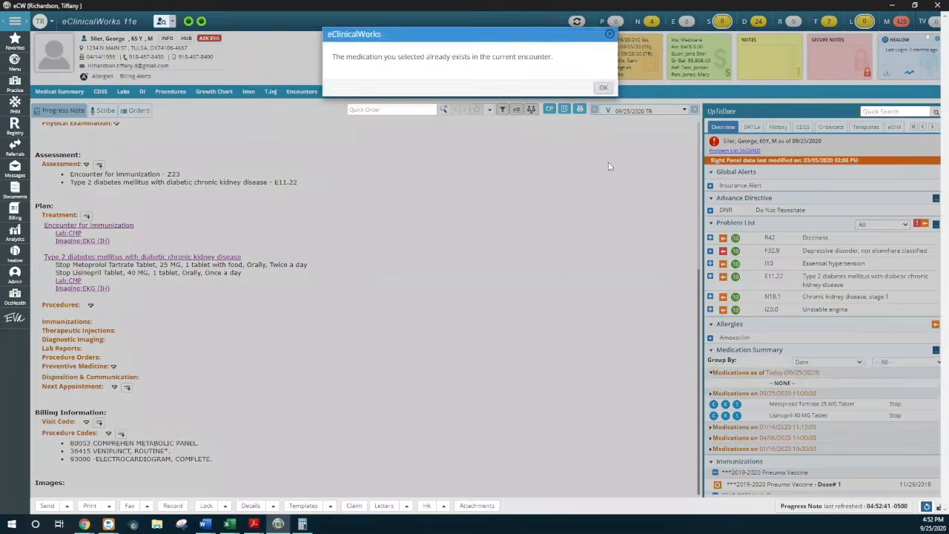
{"action": "left_click", "coordinate": [603, 88]}
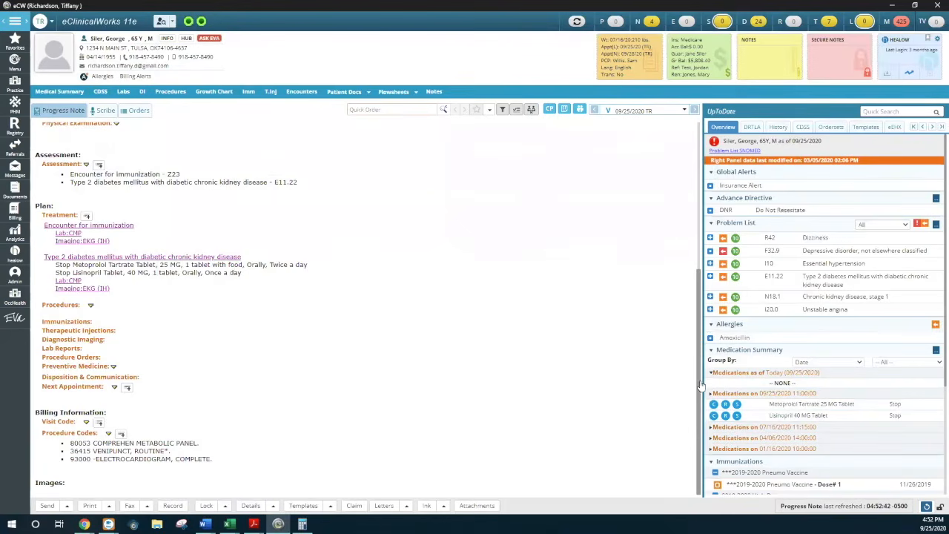
Refill Clopidogrel Bisulfate 75 MG from the medications dated 07/16/2020, and try to refill Lisinopril 40 MG from the same list
{"action": "left_click", "coordinate": [717, 428]}
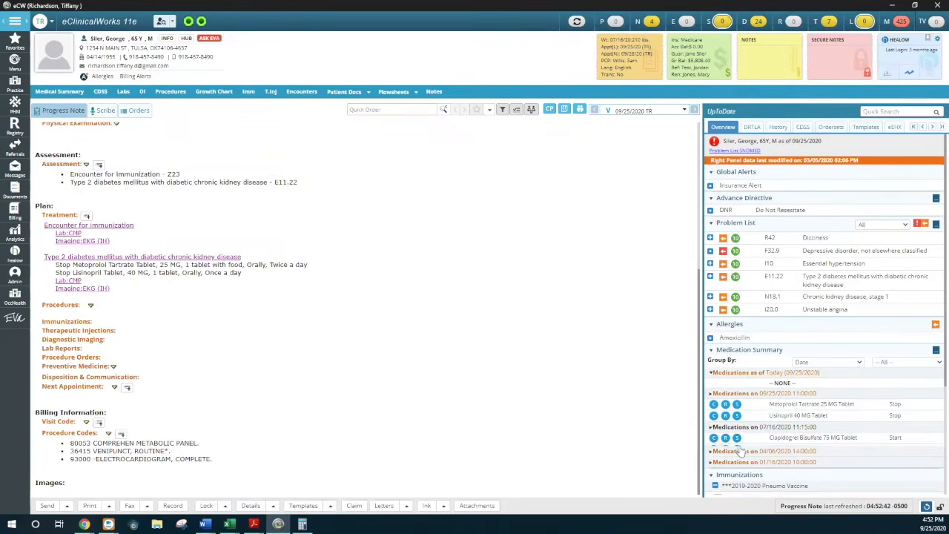
{"action": "left_click", "coordinate": [725, 438]}
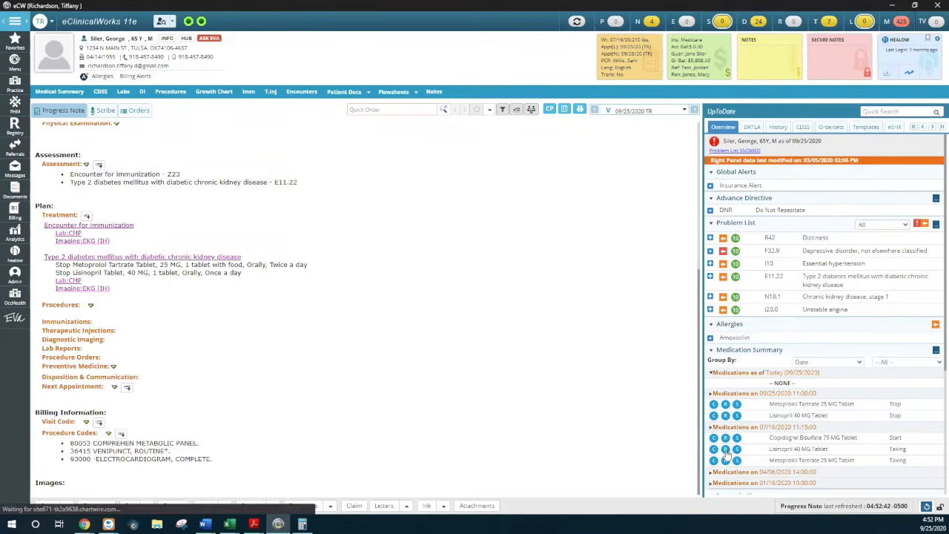
{"action": "left_click", "coordinate": [726, 449]}
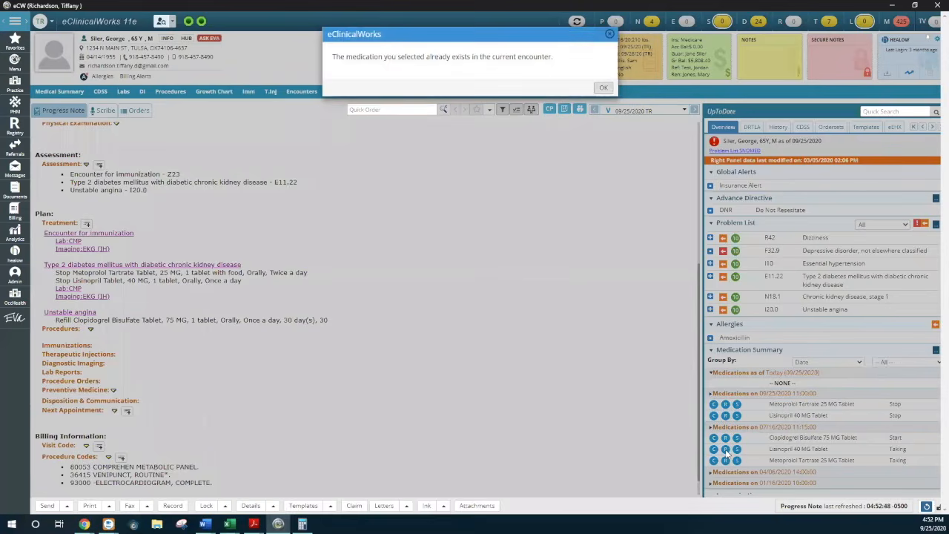
{"action": "left_click", "coordinate": [605, 88]}
{"action": "scroll", "coordinate": [741, 423], "scroll_direction": "down", "scroll_amount": 2}
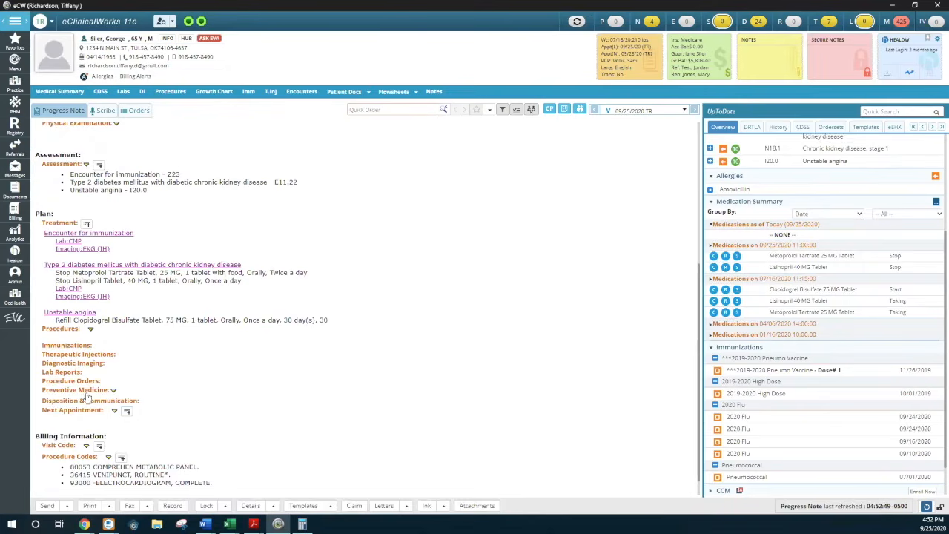
Open Common Send for the progress note, select all new prescriptions and set their transmission mode to ePrescribe
{"action": "left_click", "coordinate": [47, 505]}
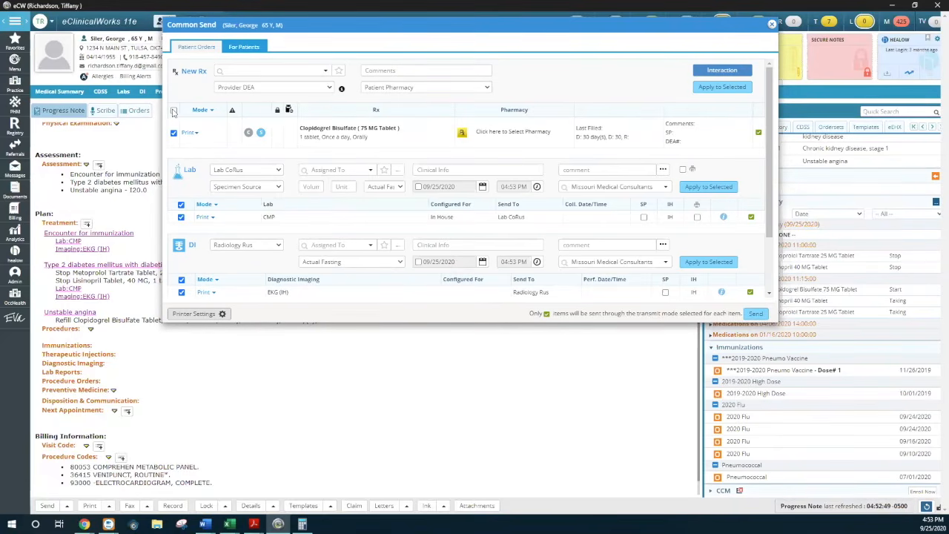
{"action": "left_click", "coordinate": [174, 111]}
{"action": "left_click", "coordinate": [197, 136]}
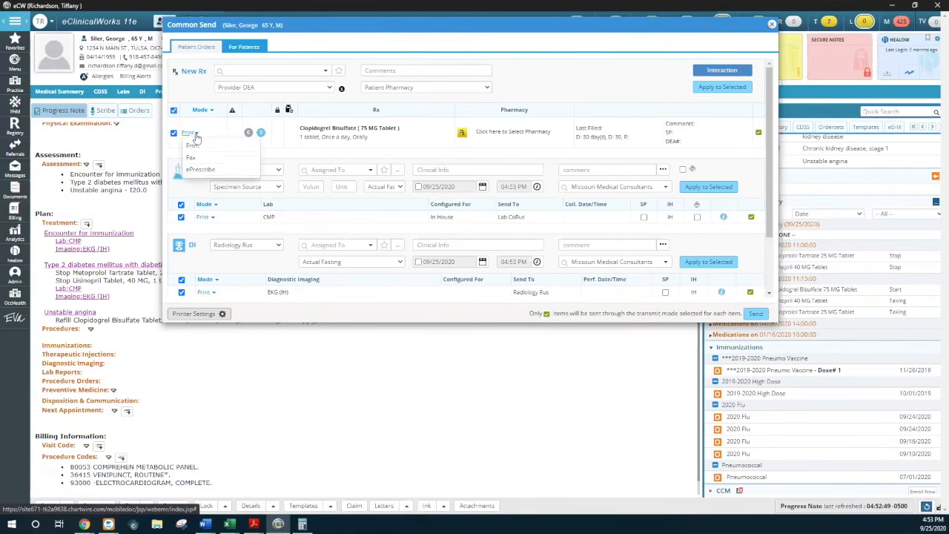
{"action": "left_click", "coordinate": [554, 89]}
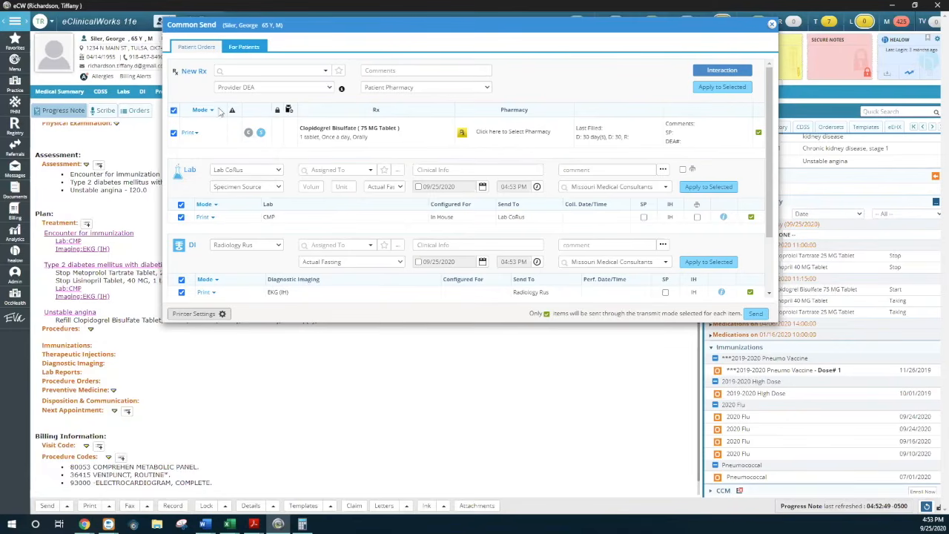
{"action": "left_click", "coordinate": [211, 111]}
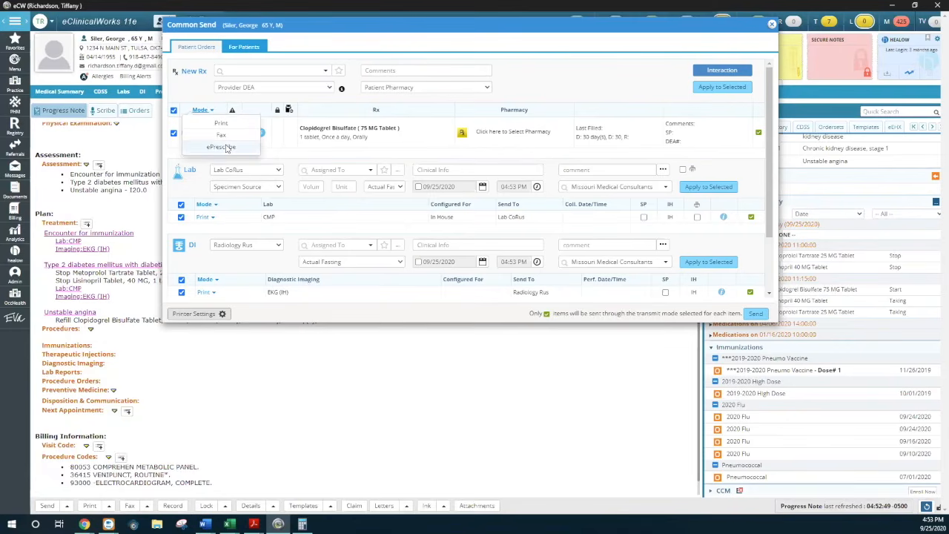
{"action": "left_click", "coordinate": [223, 147]}
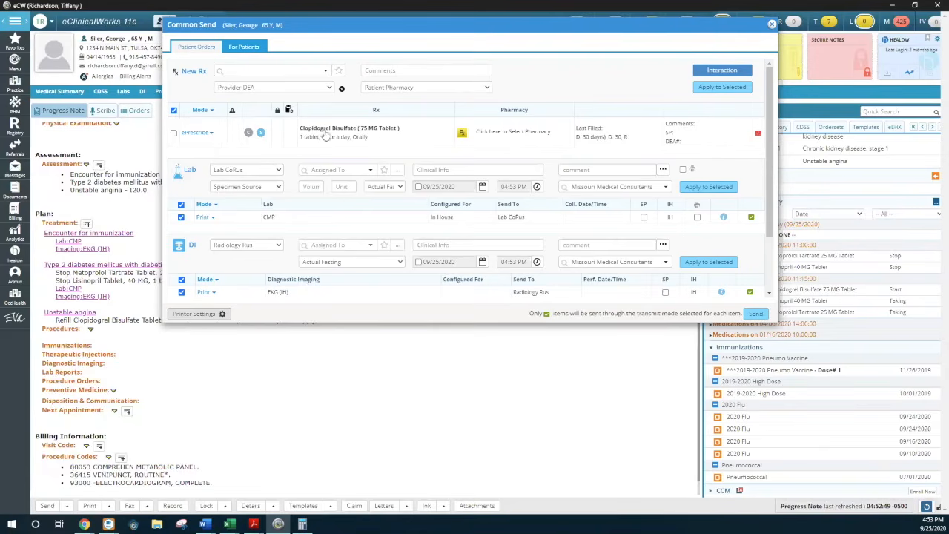
Review the patient pharmacy choices for the Clopidogrel prescription and examine the Pharmacy Lookup list without choosing a pharmacy
{"action": "left_click", "coordinate": [486, 88]}
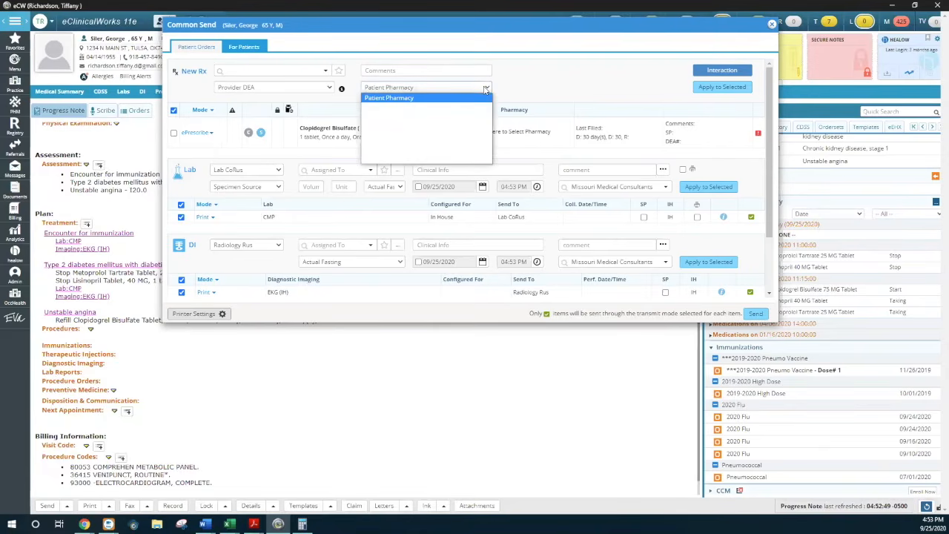
{"action": "left_click", "coordinate": [485, 88]}
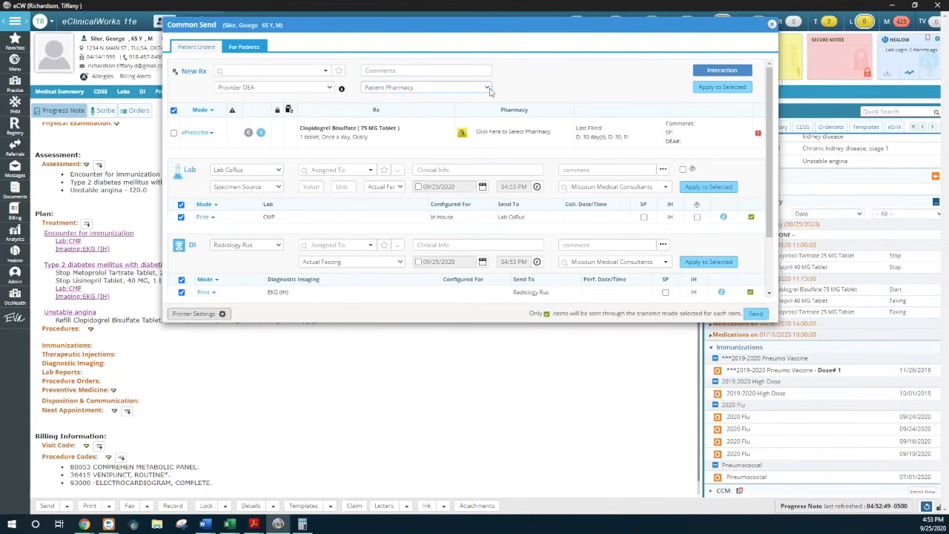
{"action": "left_click", "coordinate": [173, 132]}
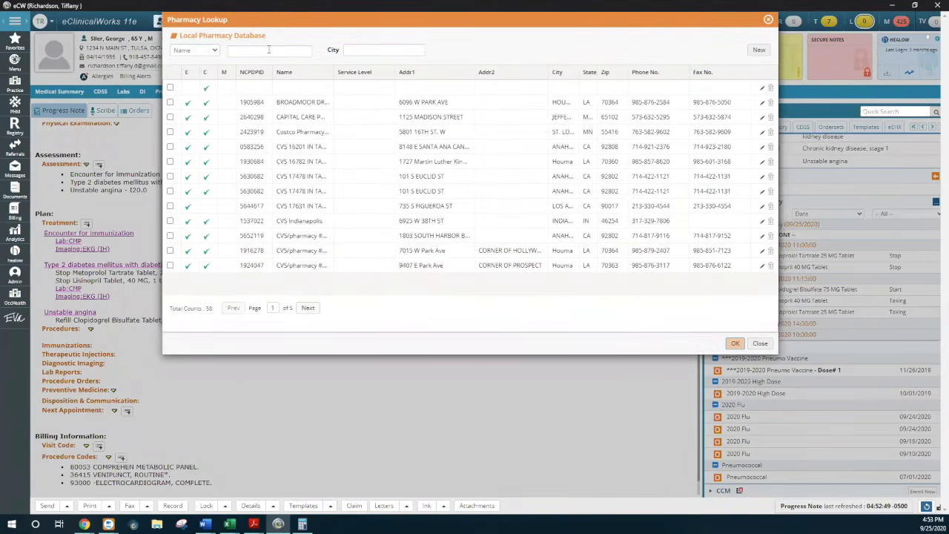
{"action": "left_click", "coordinate": [762, 343]}
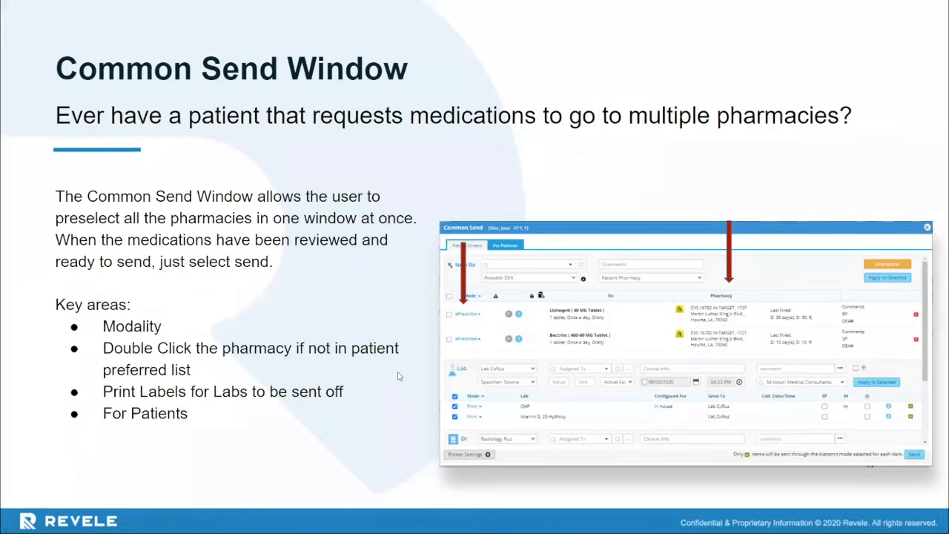
Switch back to eClinicalWorks, reopen Common Send, and review its Patient Orders sections and For Patients options before closing it
{"action": "left_click", "coordinate": [388, 421]}
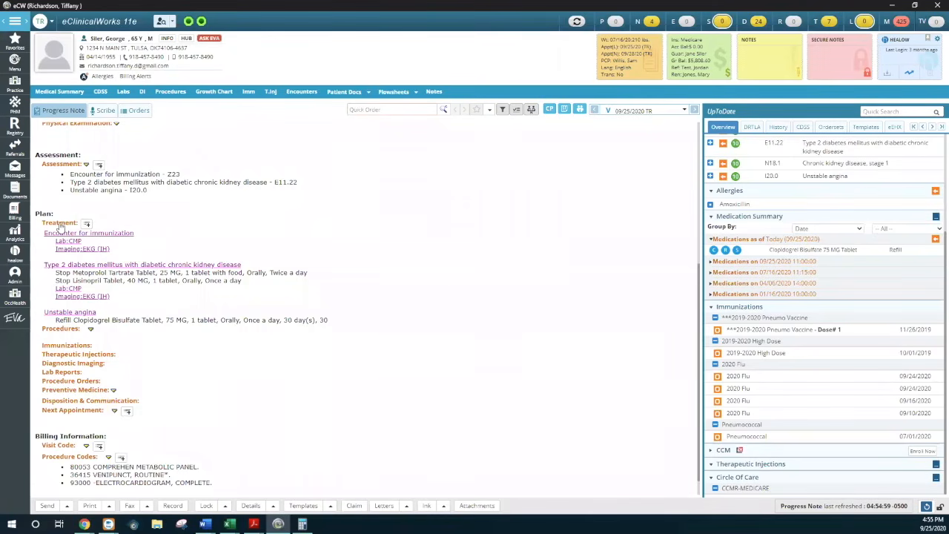
{"action": "left_click", "coordinate": [48, 505]}
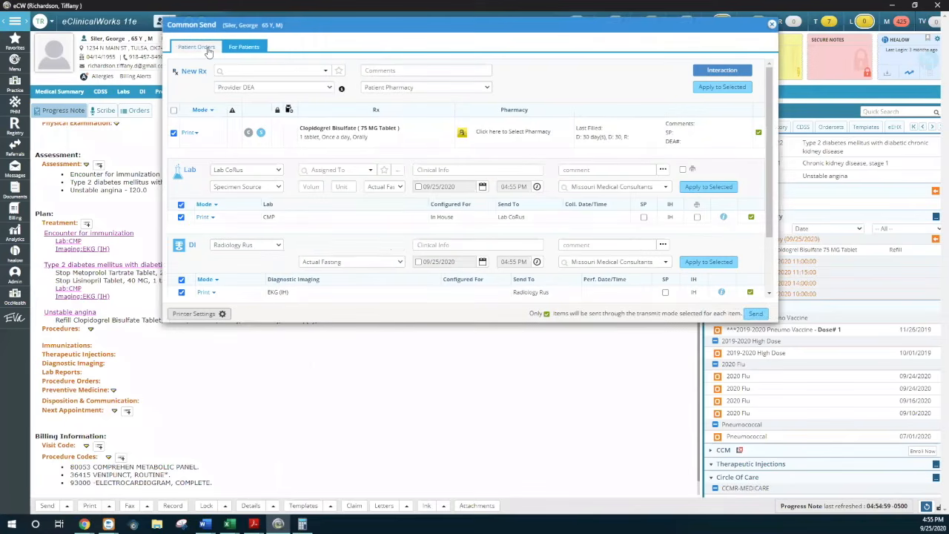
{"action": "scroll", "coordinate": [319, 192], "scroll_direction": "down", "scroll_amount": 2}
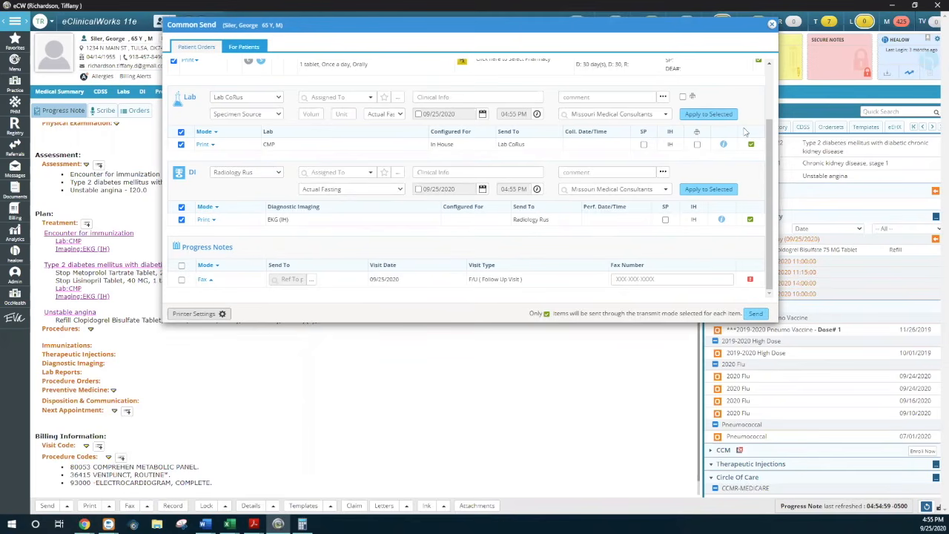
{"action": "left_click", "coordinate": [240, 48]}
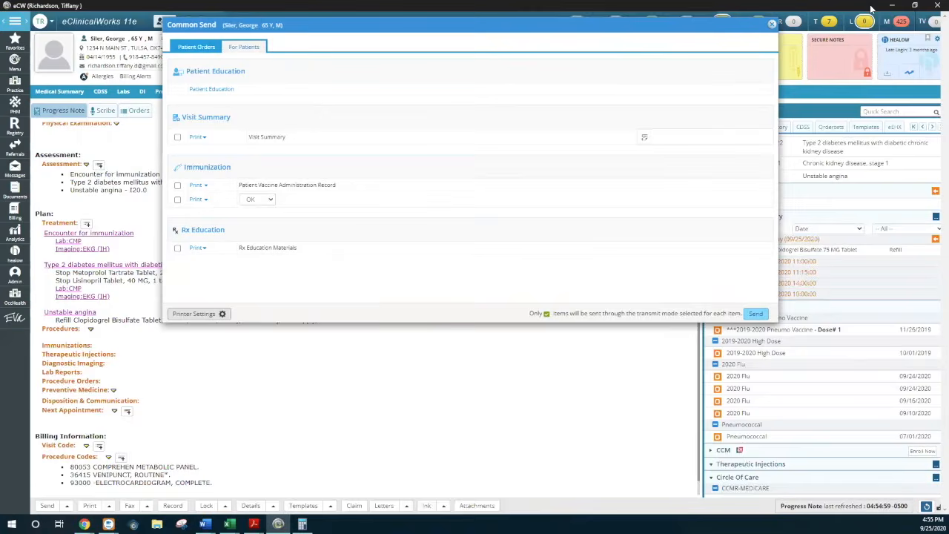
{"action": "left_click", "coordinate": [774, 26]}
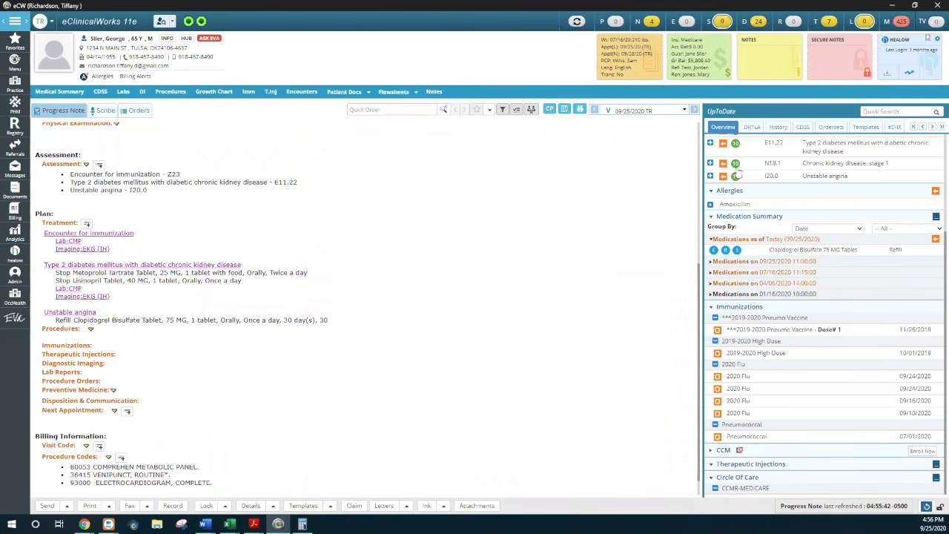
Open the 08/28/2020 UDS lab result from the DRTLA labs and mark it as Reviewed
{"action": "left_click", "coordinate": [752, 128]}
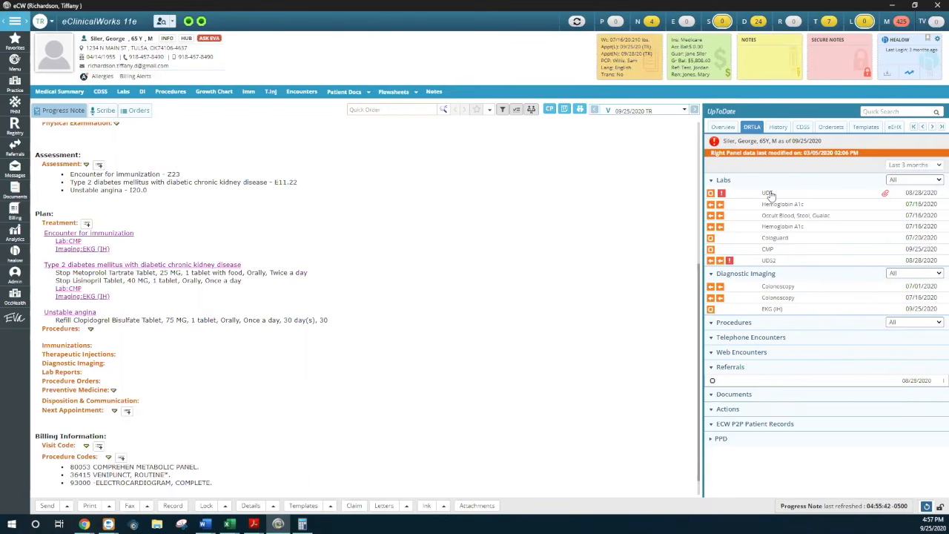
{"action": "left_click", "coordinate": [774, 260]}
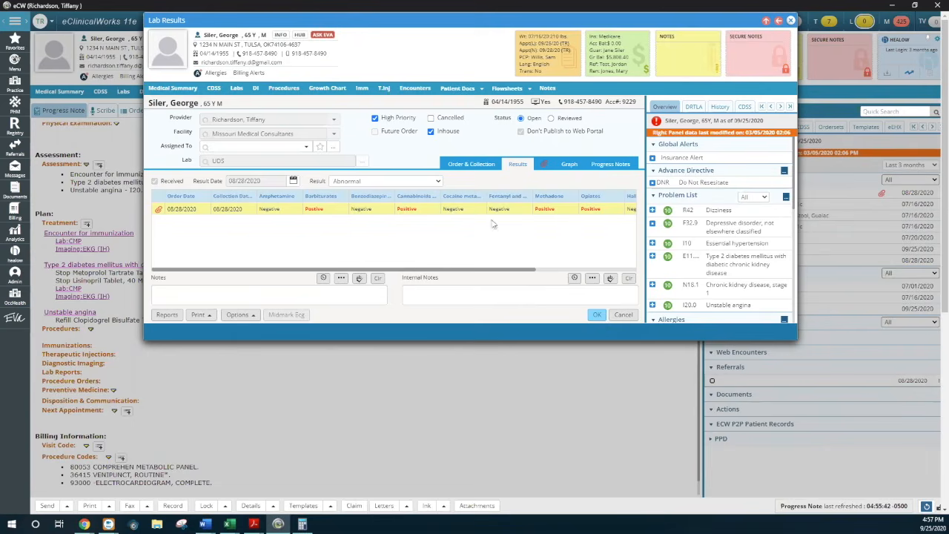
{"action": "left_click", "coordinate": [551, 119]}
{"action": "left_click", "coordinate": [791, 21]}
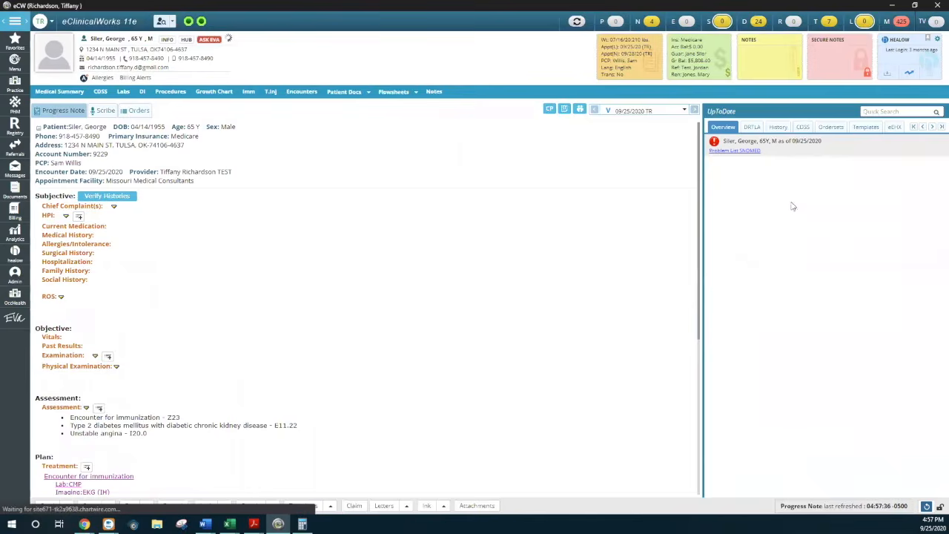
Pull the cumulative reports for the UDS and Hemoglobin A1c labs into the progress note's Past Results
{"action": "left_click", "coordinate": [752, 127]}
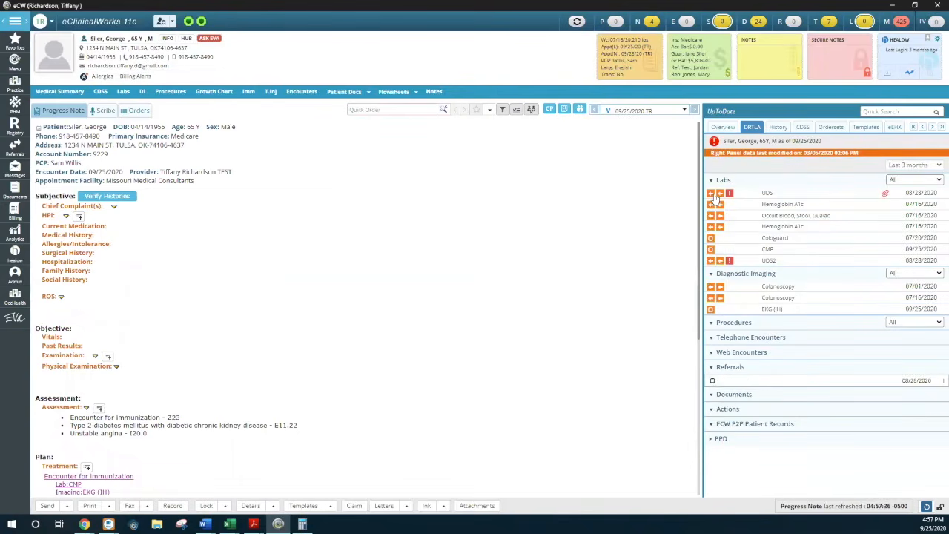
{"action": "left_click", "coordinate": [720, 195]}
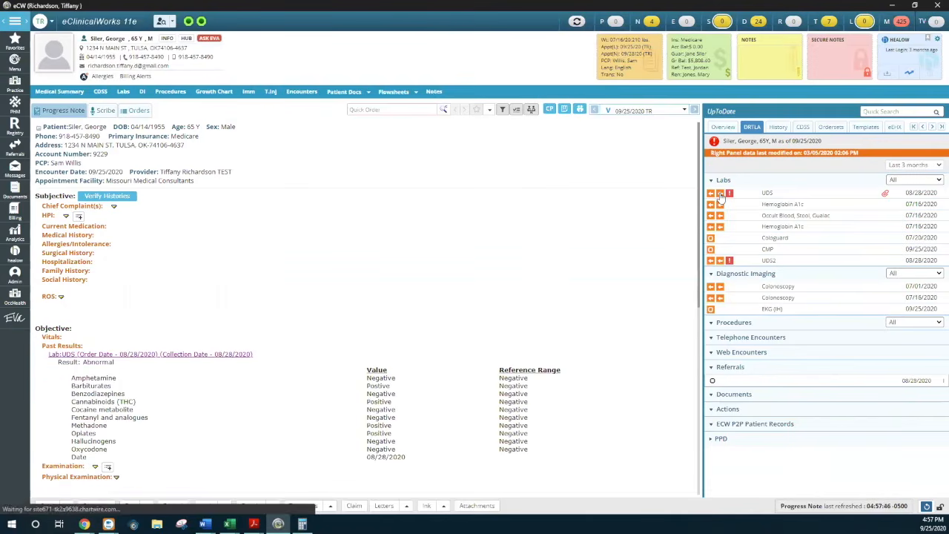
{"action": "scroll", "coordinate": [462, 455], "scroll_direction": "down", "scroll_amount": 3}
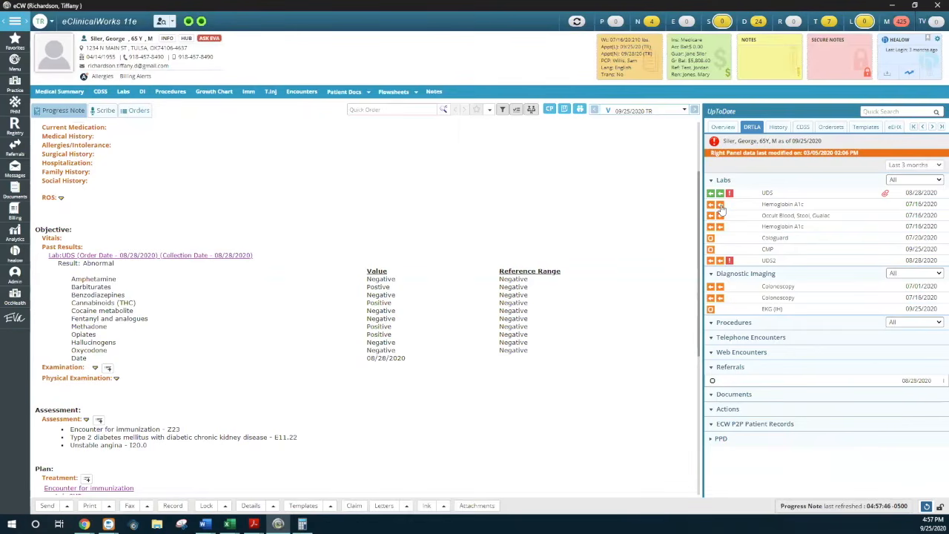
{"action": "left_click", "coordinate": [775, 226]}
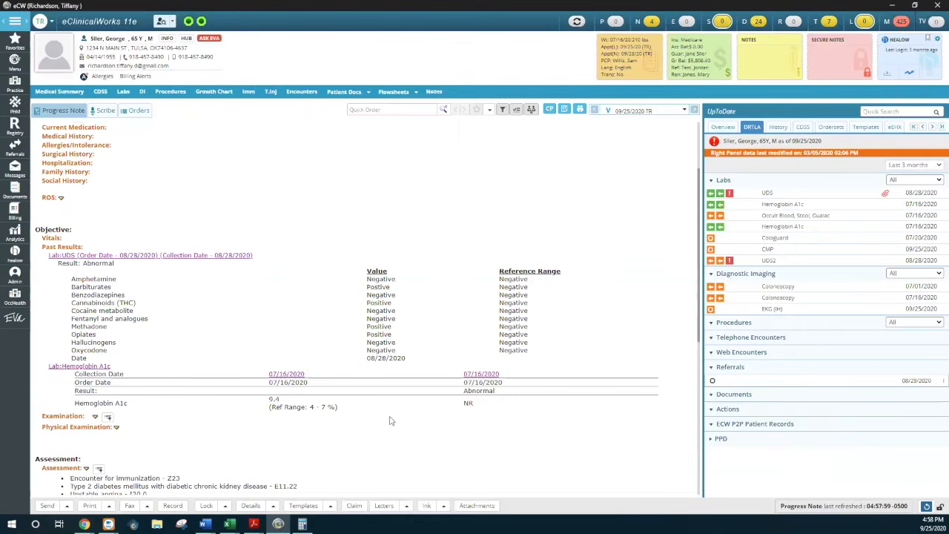